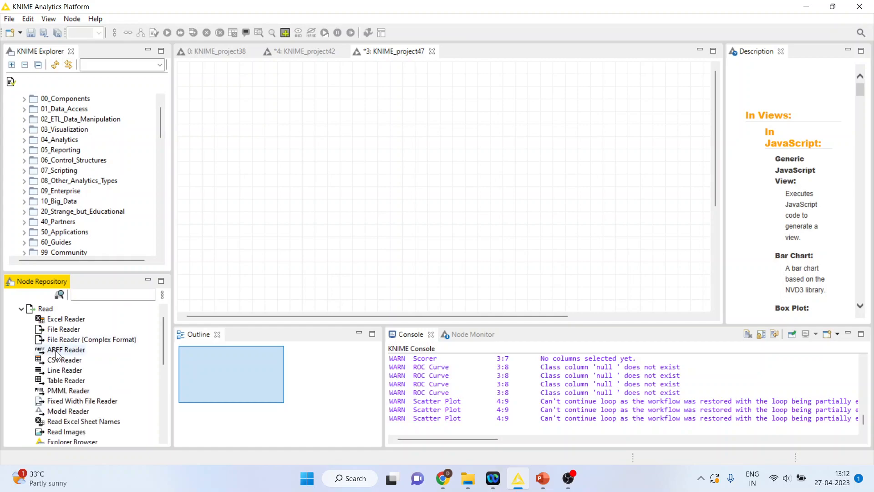
Step: Add a CSV Reader node to the workflow and set it to read D:\Research Methodology\Predictive Analytics\Knime\Data\heart1.csv
{"action": "left_click_drag", "start_coordinate": [64, 360], "coordinate": [239, 174]}
{"action": "double_click", "coordinate": [239, 174]}
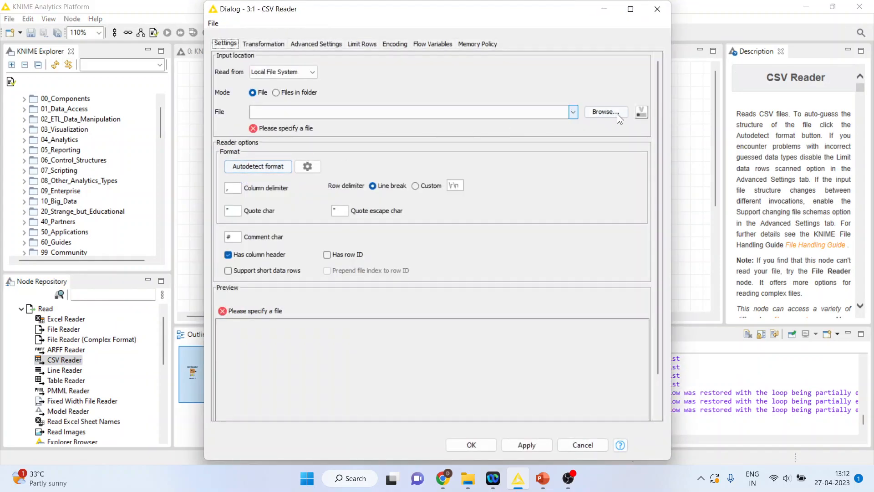
{"action": "left_click", "coordinate": [619, 112]}
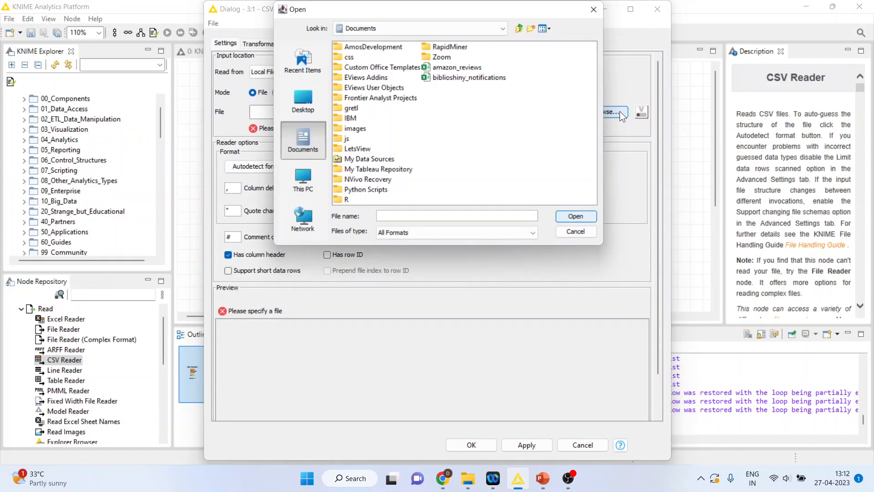
{"action": "left_click", "coordinate": [504, 28]}
{"action": "left_click", "coordinate": [472, 51]}
{"action": "double_click", "coordinate": [403, 69]}
{"action": "double_click", "coordinate": [579, 88]}
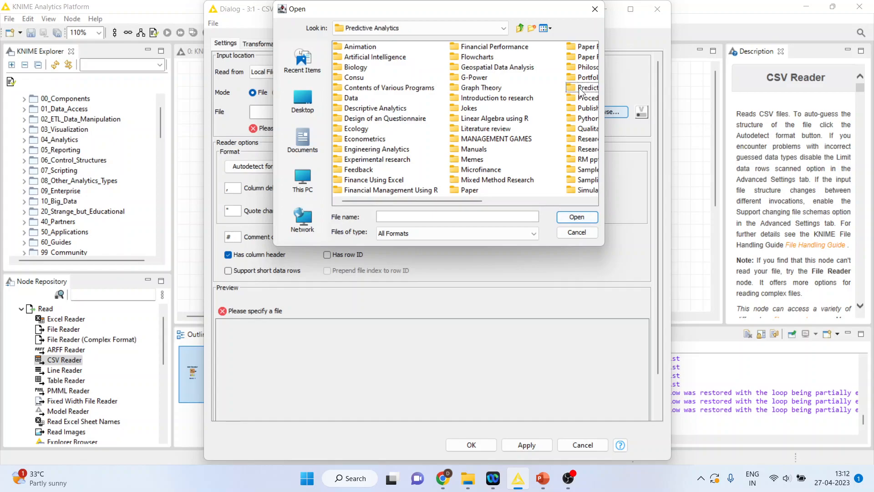
{"action": "double_click", "coordinate": [362, 180]}
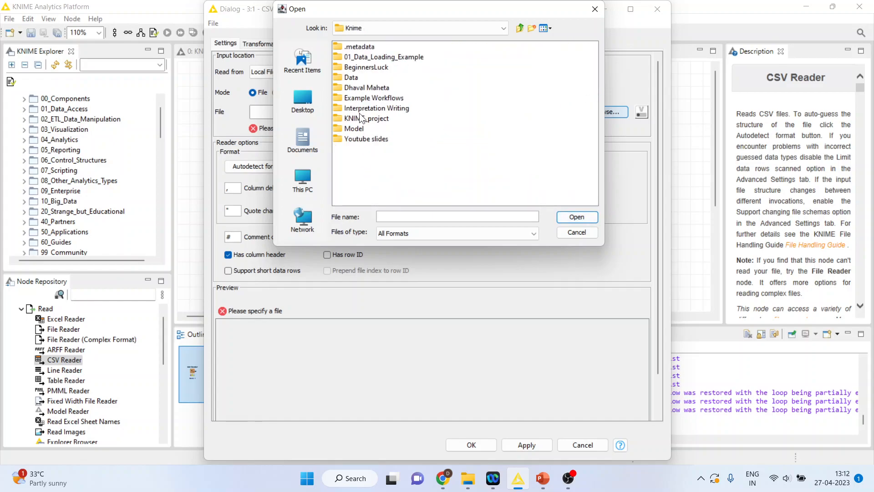
{"action": "double_click", "coordinate": [355, 77]}
{"action": "left_click", "coordinate": [354, 58]}
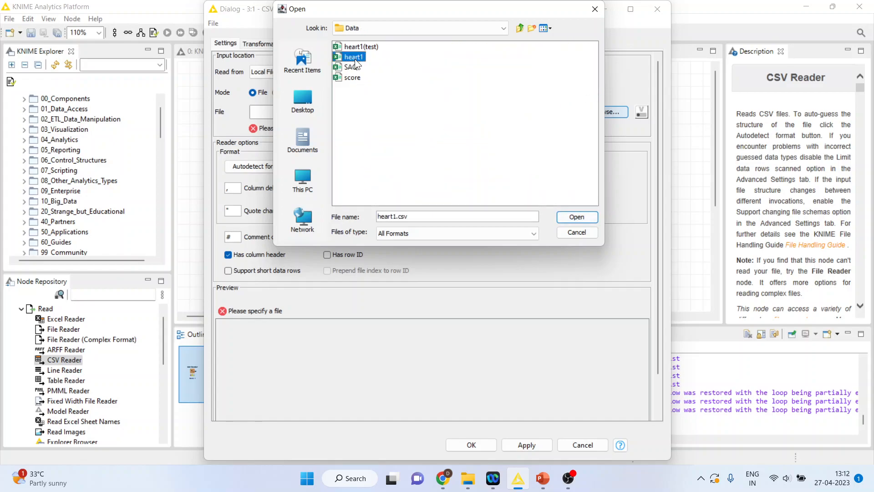
{"action": "left_click", "coordinate": [568, 217]}
{"action": "left_click", "coordinate": [466, 446]}
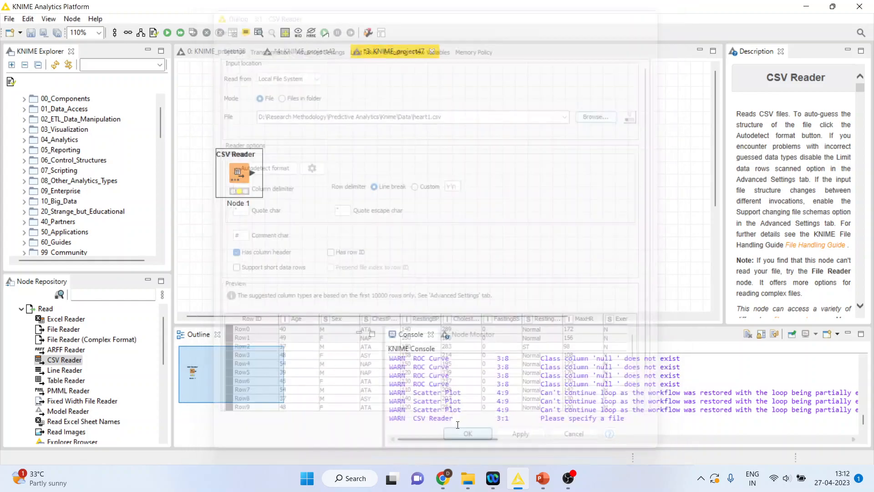
Step: Execute the CSV Reader node and view its output file table
{"action": "right_click", "coordinate": [242, 172]}
{"action": "left_click", "coordinate": [272, 190]}
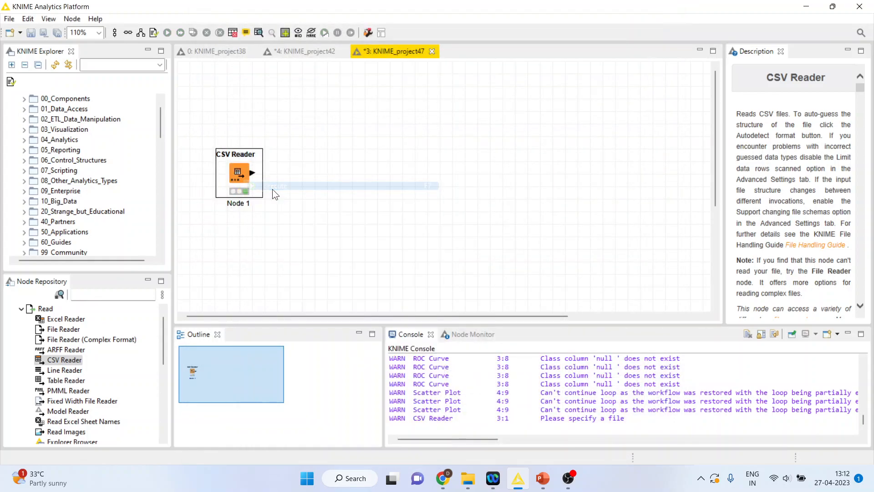
{"action": "right_click", "coordinate": [240, 172]}
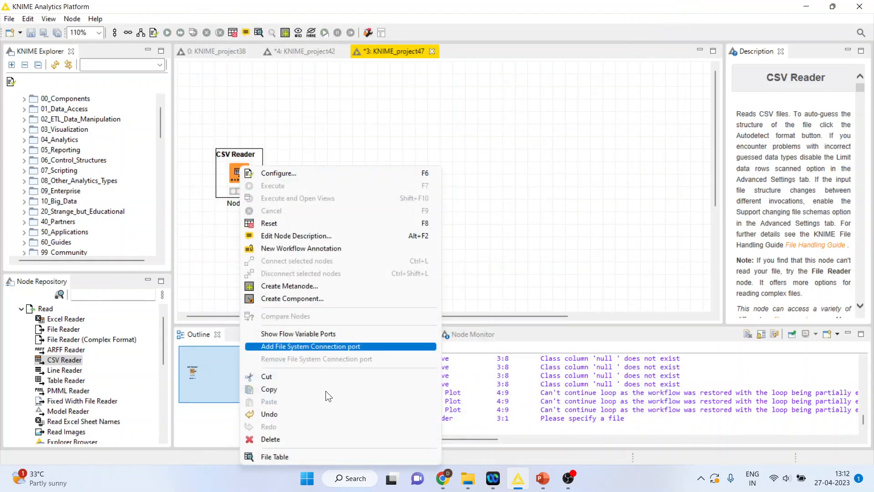
{"action": "left_click", "coordinate": [321, 455]}
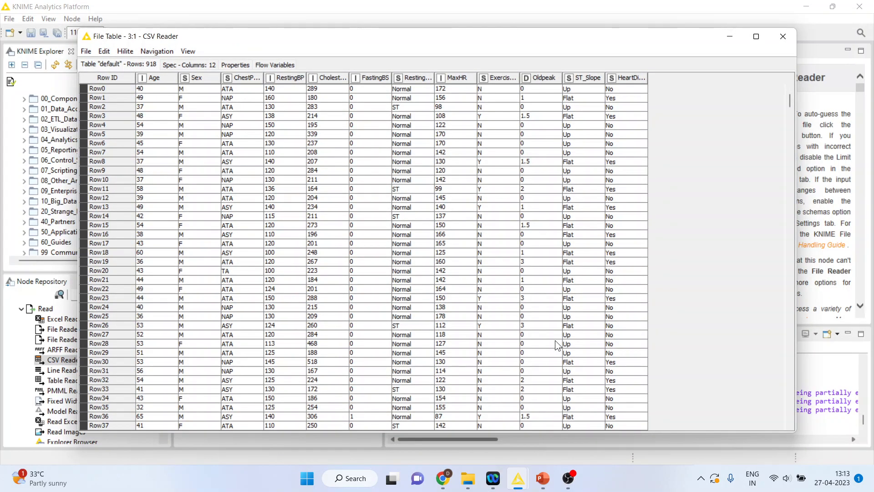
{"action": "left_click", "coordinate": [783, 37]}
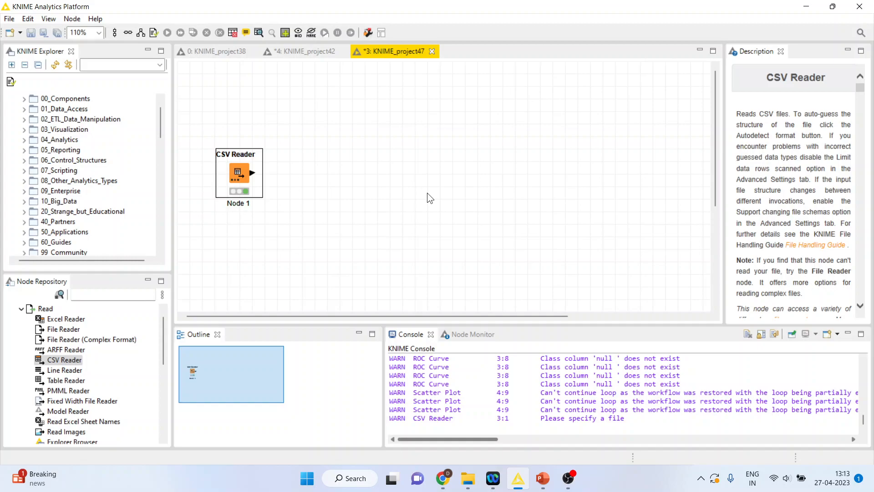
Step: Add a Column Filter node connected to the CSV Reader and exclude all columns in its configuration
{"action": "left_click", "coordinate": [87, 296]}
{"action": "type", "text": "c"}
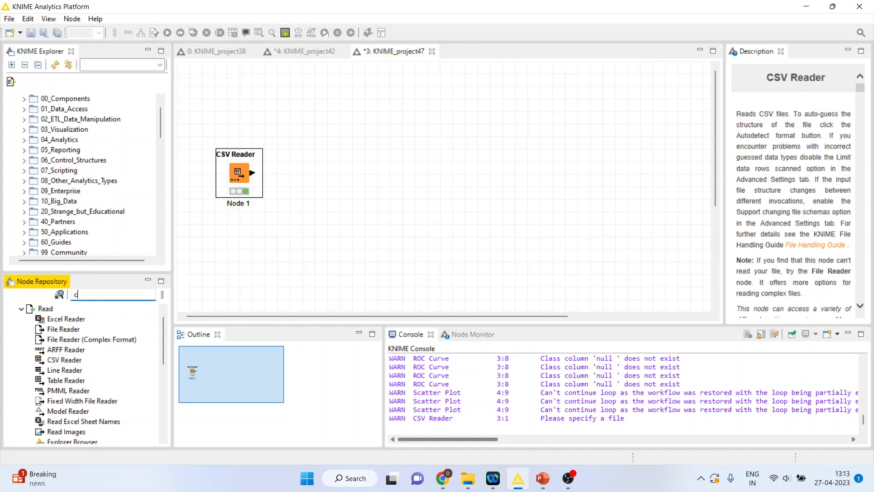
{"action": "type", "text": "olumn fi"}
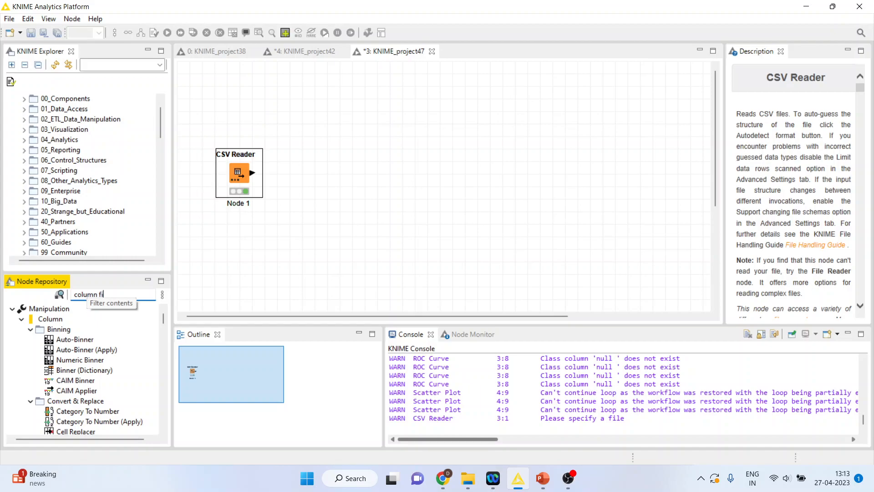
{"action": "double_click", "coordinate": [77, 339]}
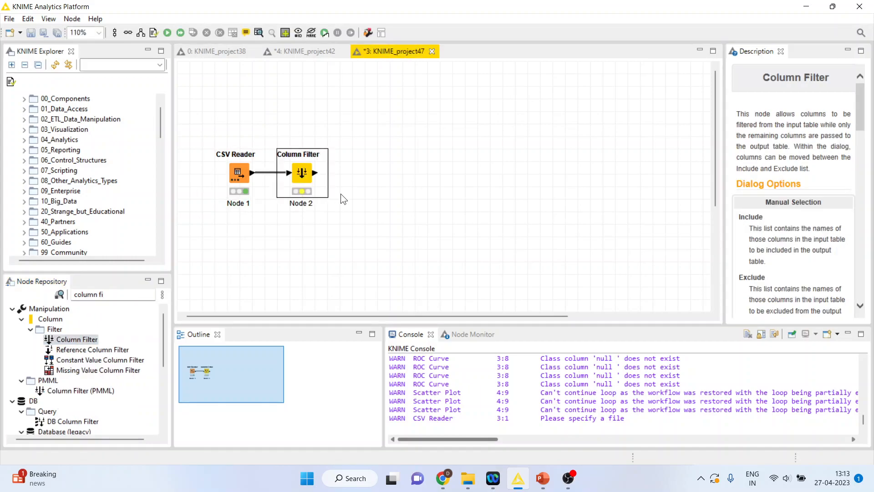
{"action": "right_click", "coordinate": [302, 175]}
{"action": "left_click", "coordinate": [333, 180]}
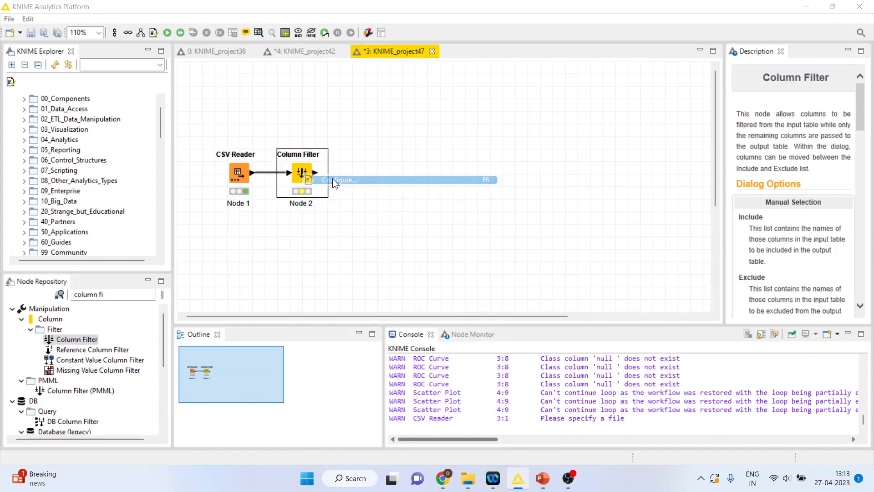
{"action": "left_click", "coordinate": [438, 272]}
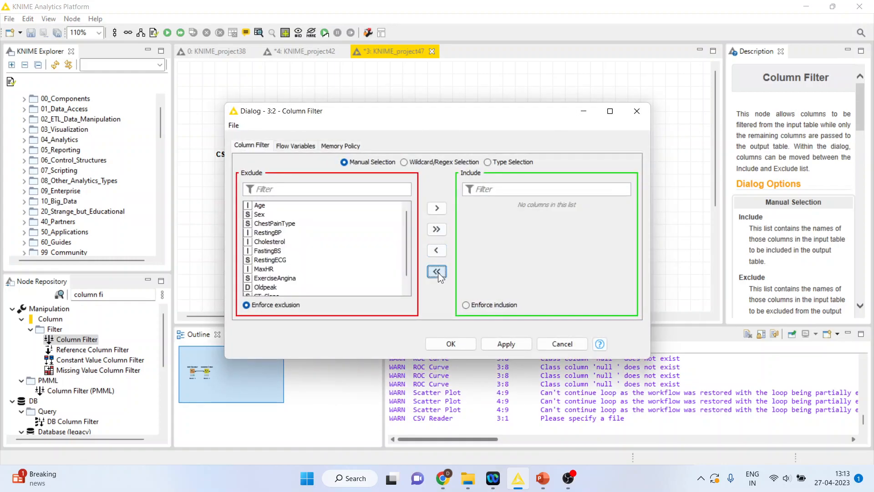
Step: Include Age, RestingBP, Cholesterol, MaxHR and HeartDisease in the Column Filter, and execute the node
{"action": "left_click", "coordinate": [273, 206]}
{"action": "left_click", "coordinate": [436, 209]}
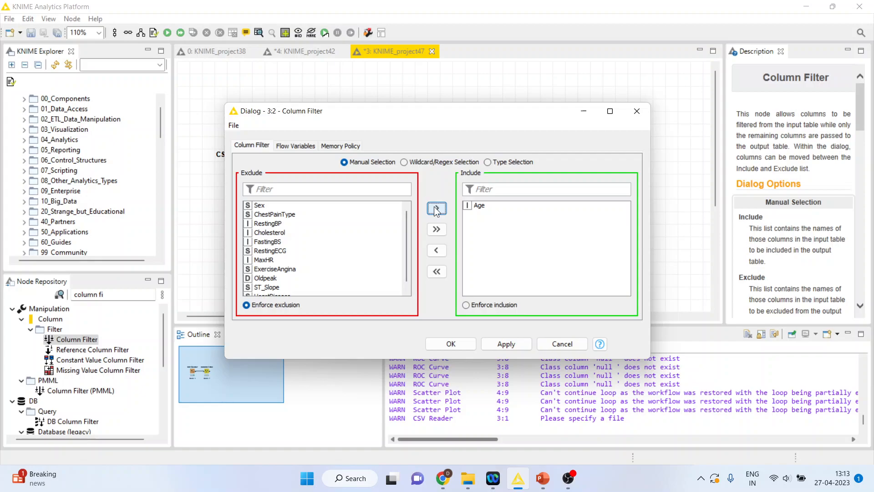
{"action": "left_click", "coordinate": [274, 223]}
{"action": "left_click", "coordinate": [436, 208]}
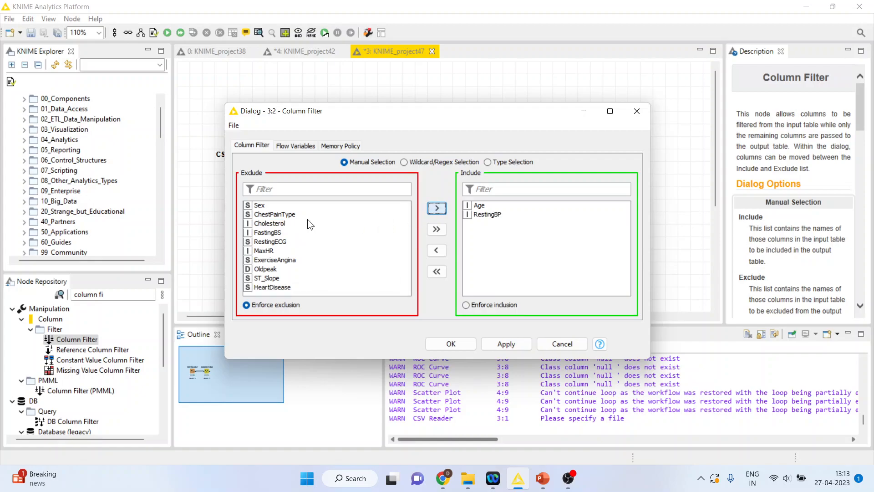
{"action": "left_click", "coordinate": [282, 223]}
{"action": "left_click", "coordinate": [436, 209]}
{"action": "left_click", "coordinate": [277, 242]}
{"action": "left_click", "coordinate": [436, 208]}
{"action": "left_click", "coordinate": [291, 269]}
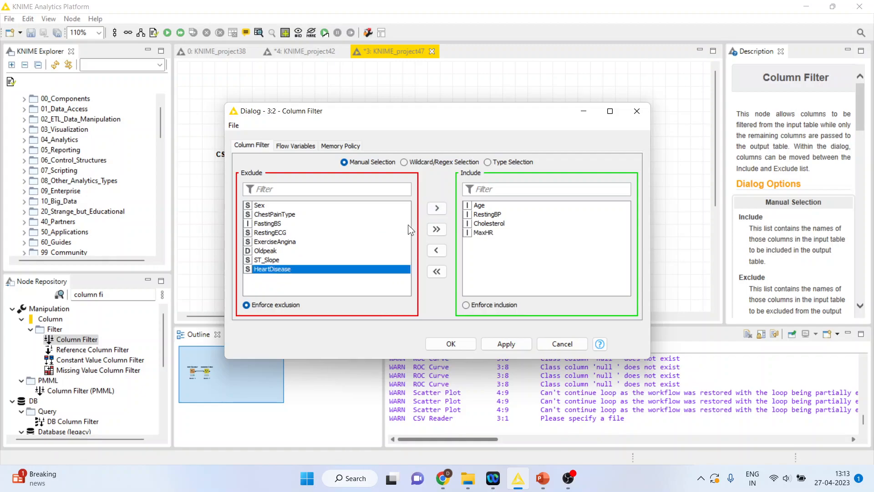
{"action": "left_click", "coordinate": [436, 208]}
{"action": "left_click", "coordinate": [451, 344]}
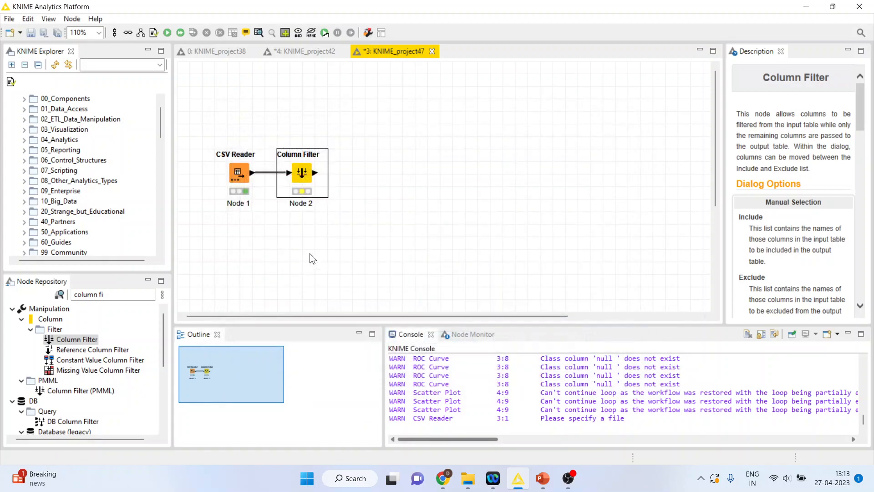
{"action": "right_click", "coordinate": [302, 177]}
{"action": "left_click", "coordinate": [336, 192]}
Step: Find the Normalizer node in the repository and add it connected to the Column Filter
{"action": "left_click", "coordinate": [137, 297]}
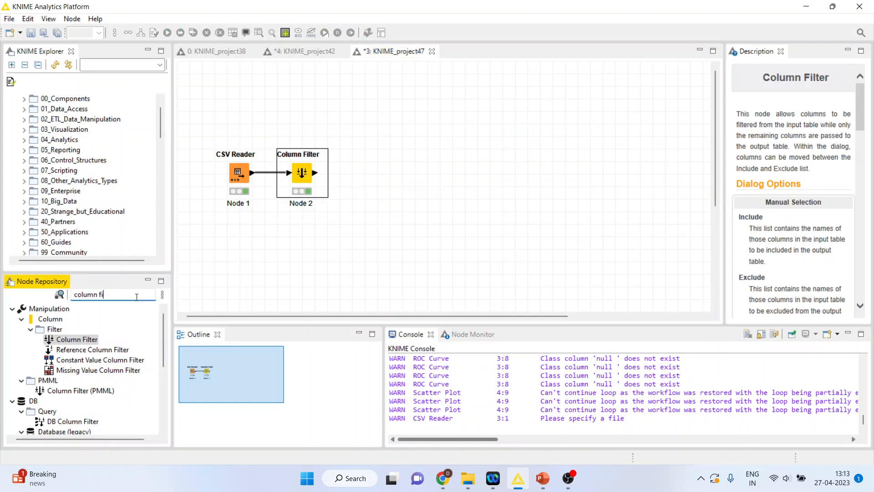
{"action": "key", "text": "ctrl+a"}
{"action": "type", "text": "norm"}
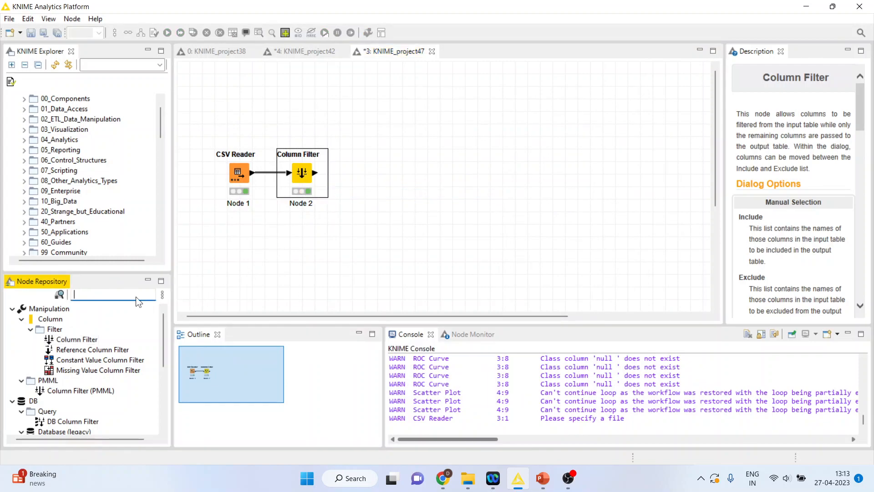
{"action": "type", "text": "a"}
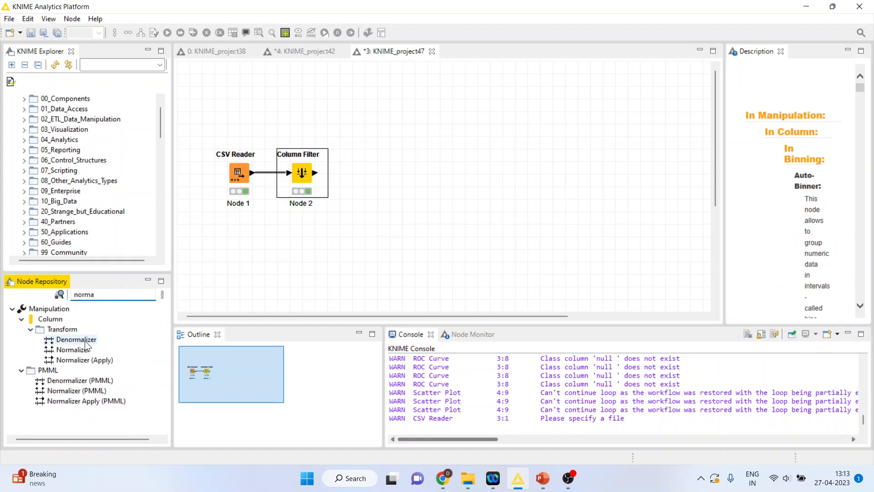
{"action": "double_click", "coordinate": [80, 349]}
Step: Accept Min-Max Normalization from 0.0 to 1.0 for the four numeric columns in the Normalizer, and execute the node
{"action": "right_click", "coordinate": [370, 165]}
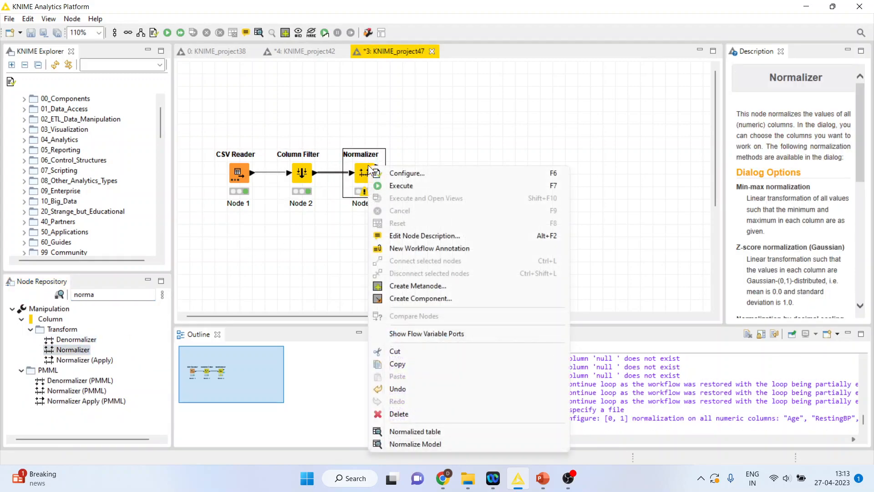
{"action": "left_click", "coordinate": [400, 175]}
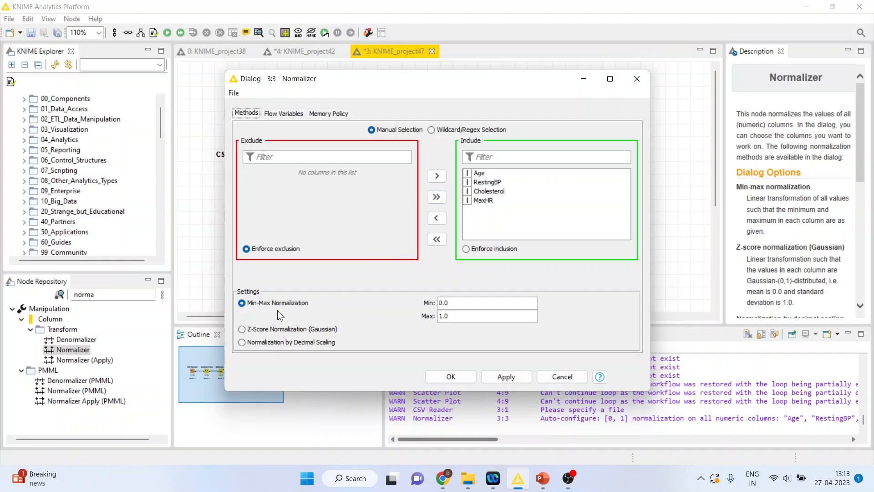
{"action": "left_click", "coordinate": [451, 377]}
{"action": "right_click", "coordinate": [361, 167]}
{"action": "left_click", "coordinate": [395, 187]}
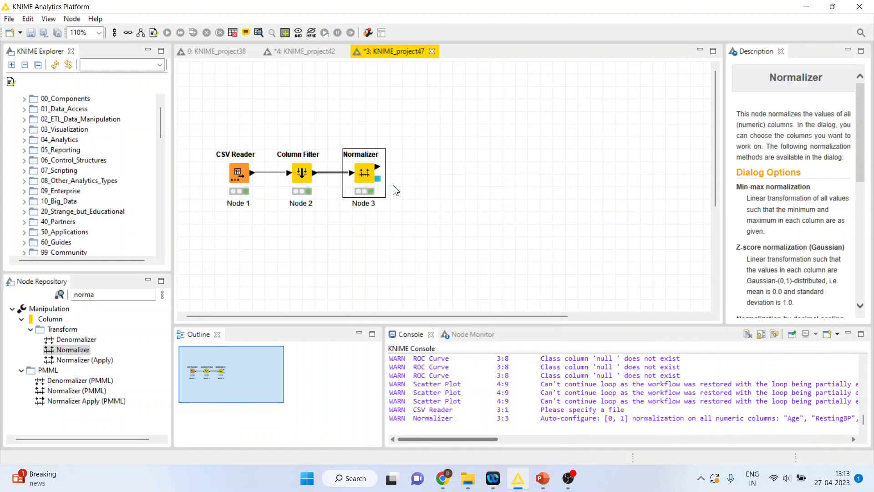
Step: Find the Partitioning node in the repository and add it connected to the Normalizer's table output
{"action": "left_click", "coordinate": [108, 297]}
{"action": "key", "text": "BackSpace"}
{"action": "key", "text": "BackSpace"}
{"action": "key", "text": "BackSpace"}
{"action": "key", "text": "BackSpace"}
{"action": "type", "text": "part"}
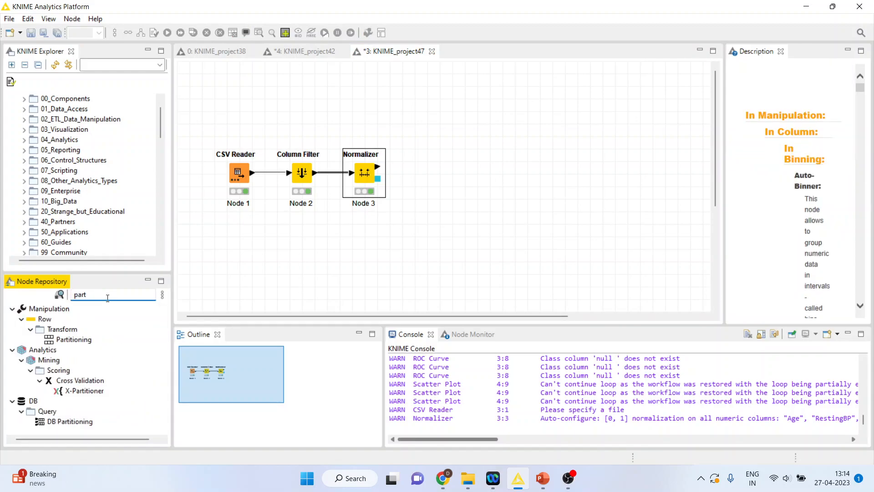
{"action": "double_click", "coordinate": [81, 341]}
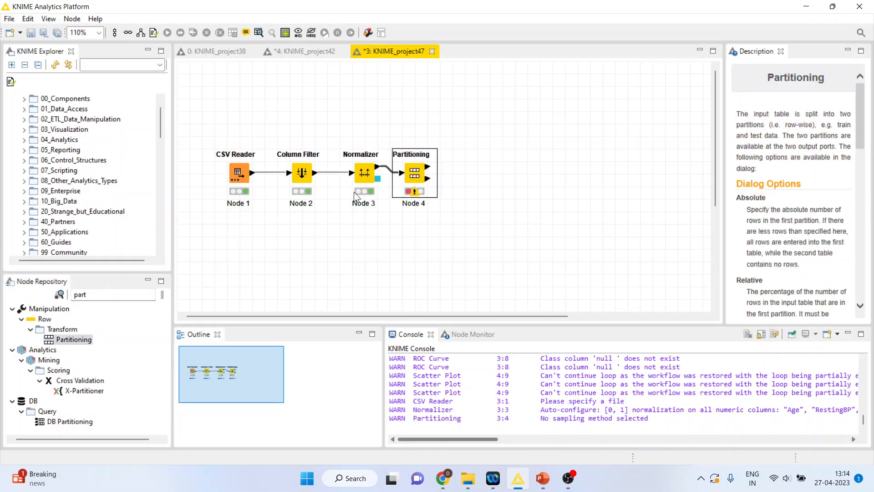
Step: Configure Partitioning with an 80% relative first partition and stratified sampling on HeartDisease, and execute the node
{"action": "right_click", "coordinate": [414, 178]}
{"action": "left_click", "coordinate": [438, 179]}
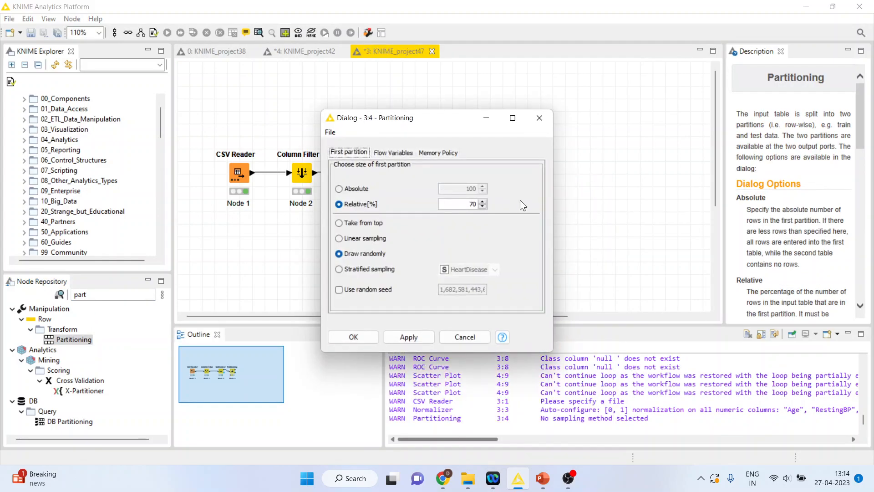
{"action": "left_click", "coordinate": [483, 202]}
{"action": "left_click", "coordinate": [482, 202]}
{"action": "left_click", "coordinate": [339, 270]}
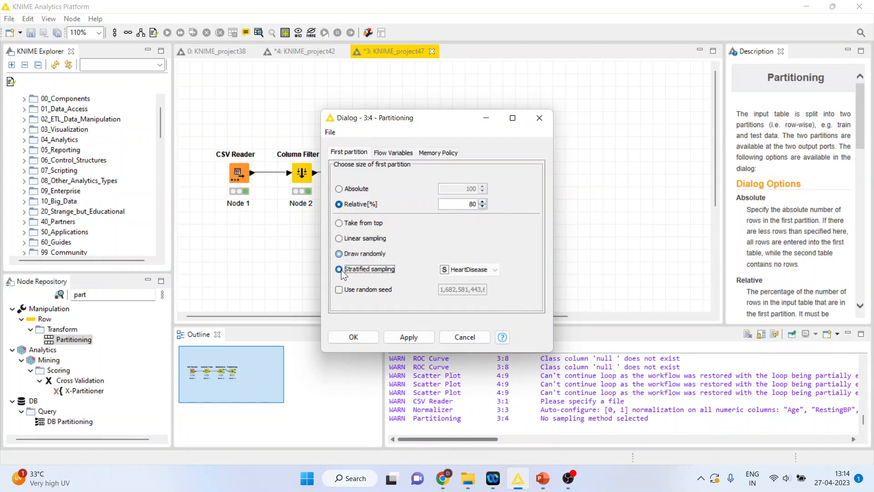
{"action": "left_click", "coordinate": [358, 340]}
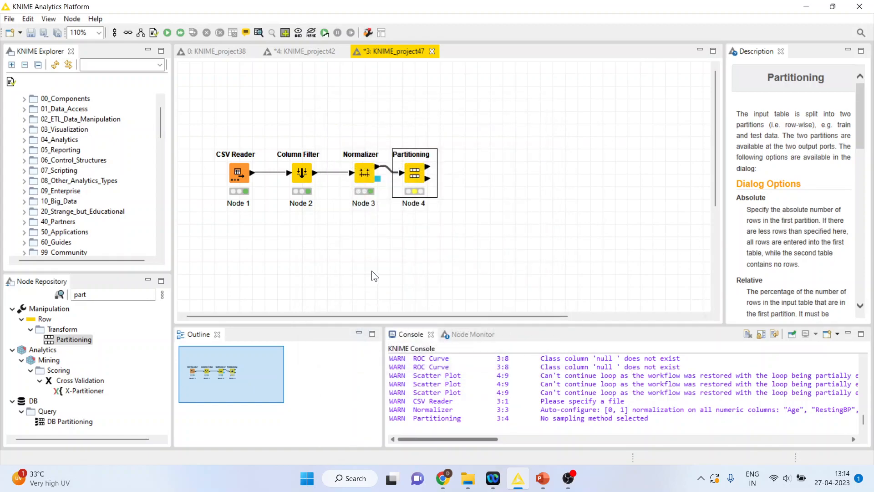
{"action": "right_click", "coordinate": [416, 176]}
{"action": "left_click", "coordinate": [432, 194]}
Step: View the first and second partition tables produced by the Partitioning node
{"action": "left_click", "coordinate": [486, 440]}
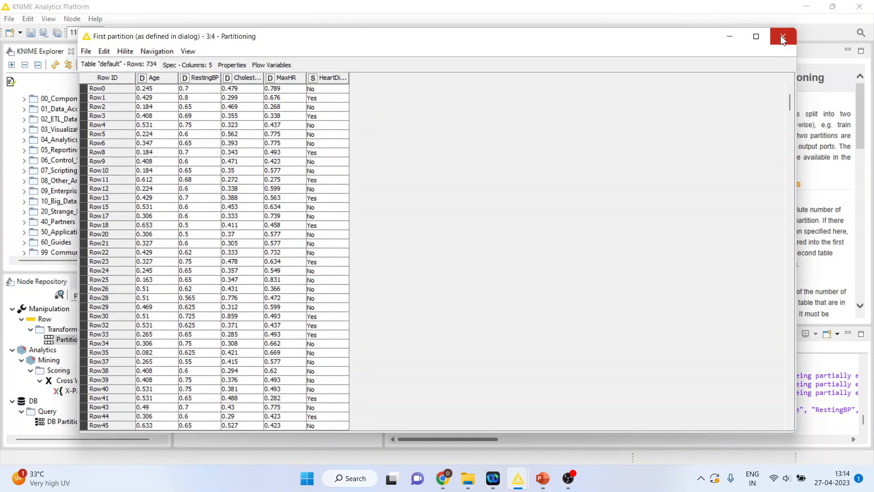
{"action": "left_click", "coordinate": [781, 37]}
{"action": "right_click", "coordinate": [414, 175]}
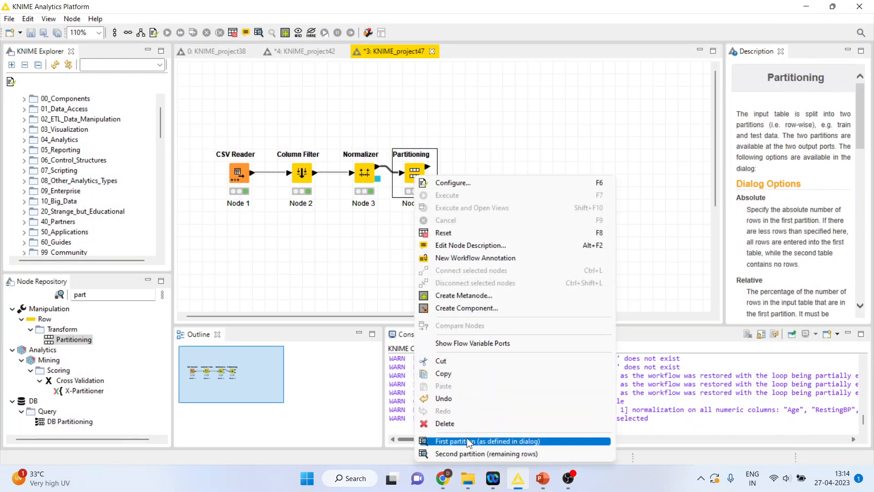
{"action": "left_click", "coordinate": [466, 453]}
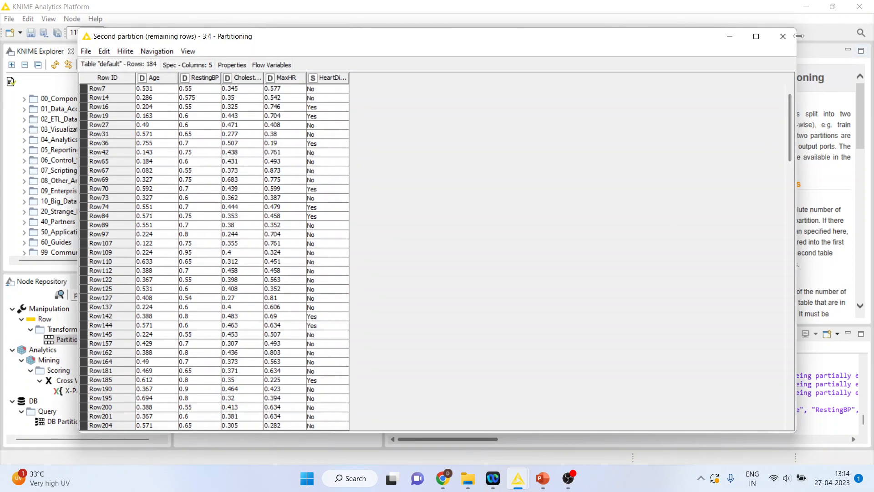
{"action": "left_click", "coordinate": [784, 35]}
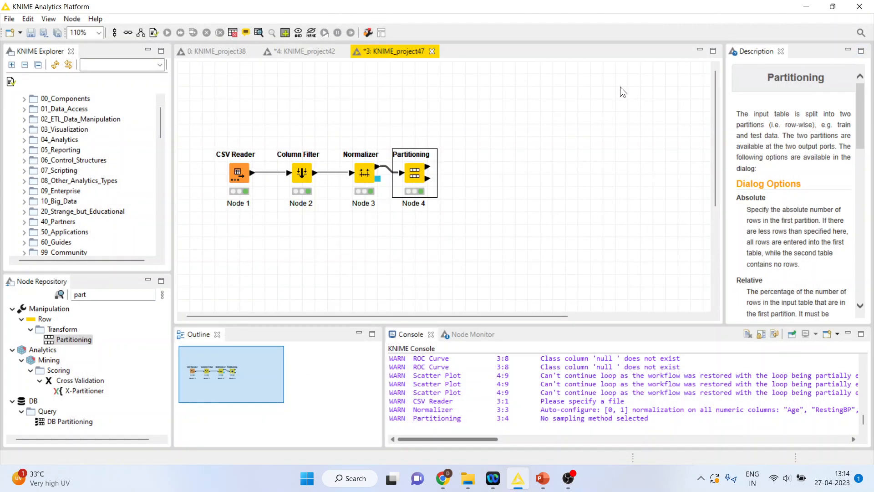
Step: Find the RProp MLP Learner node in the repository and add it above the workflow row, connected to Partitioning's first output
{"action": "left_click", "coordinate": [92, 295]}
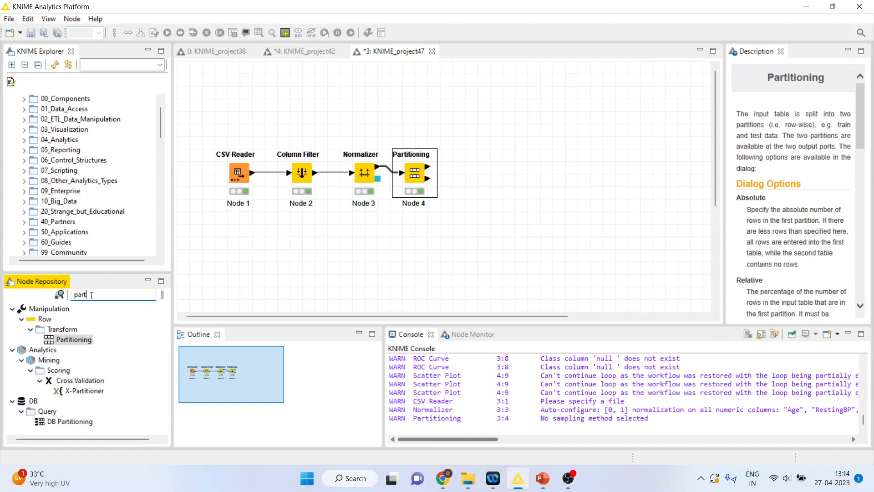
{"action": "key", "text": "BackSpace"}
{"action": "key", "text": "BackSpace"}
{"action": "key", "text": "BackSpace"}
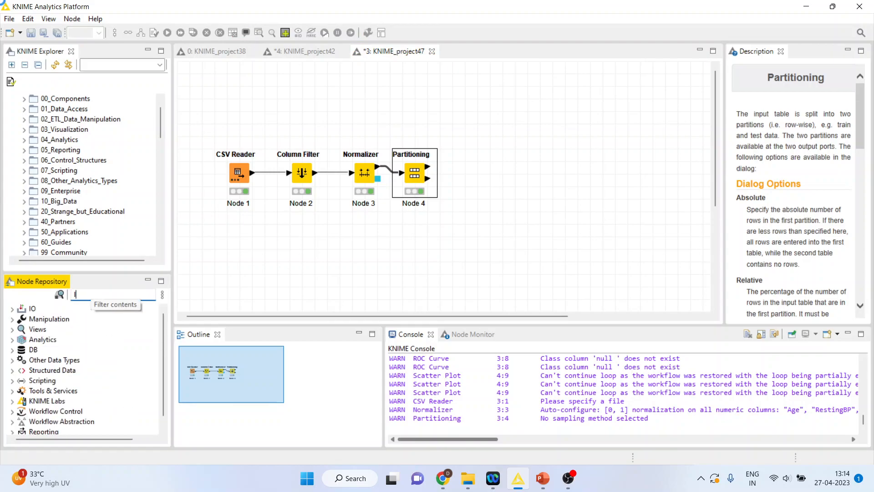
{"action": "type", "text": "mlp le"}
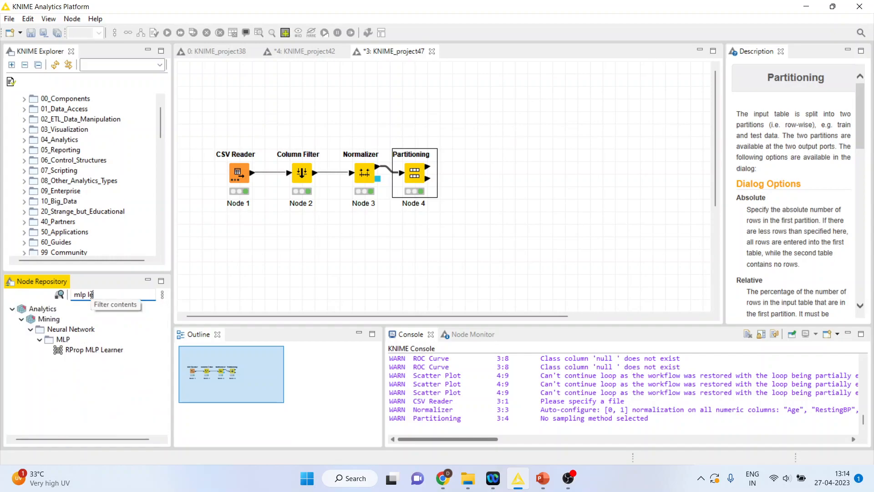
{"action": "key", "text": "BackSpace"}
{"action": "key", "text": "BackSpace"}
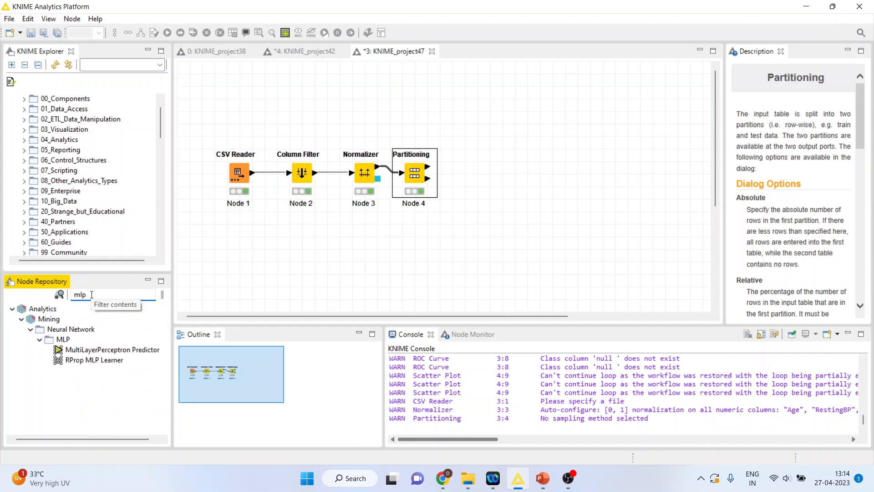
{"action": "double_click", "coordinate": [98, 360]}
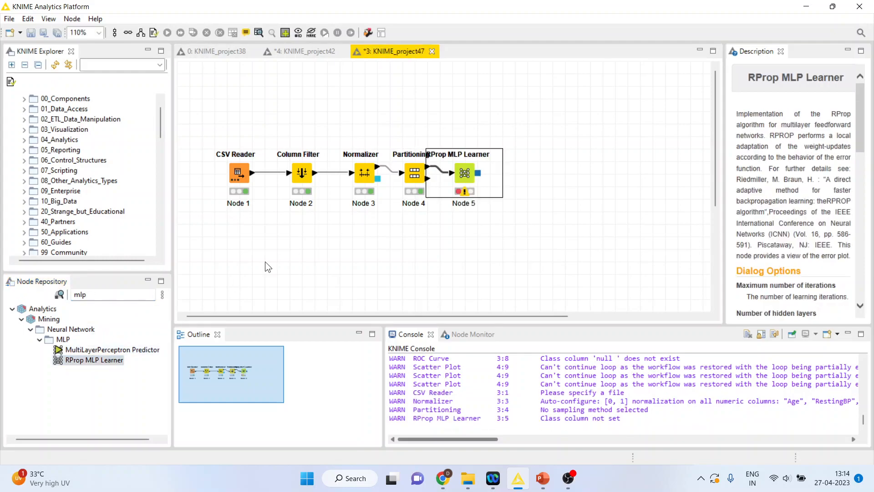
{"action": "left_click_drag", "start_coordinate": [465, 182], "coordinate": [473, 105]}
Step: Accept 100 maximum iterations, 1 hidden layer, 10 neurons per layer and class column HeartDisease in the RProp MLP Learner, and execute it
{"action": "right_click", "coordinate": [473, 105]}
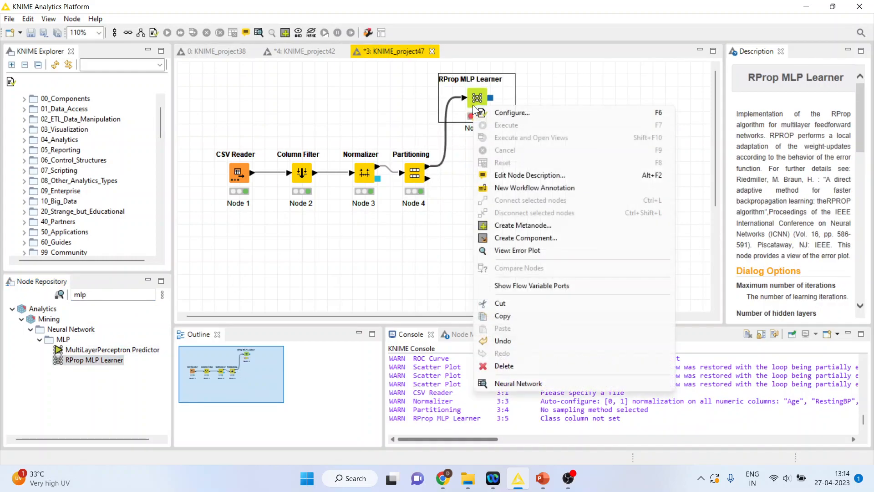
{"action": "left_click", "coordinate": [502, 114]}
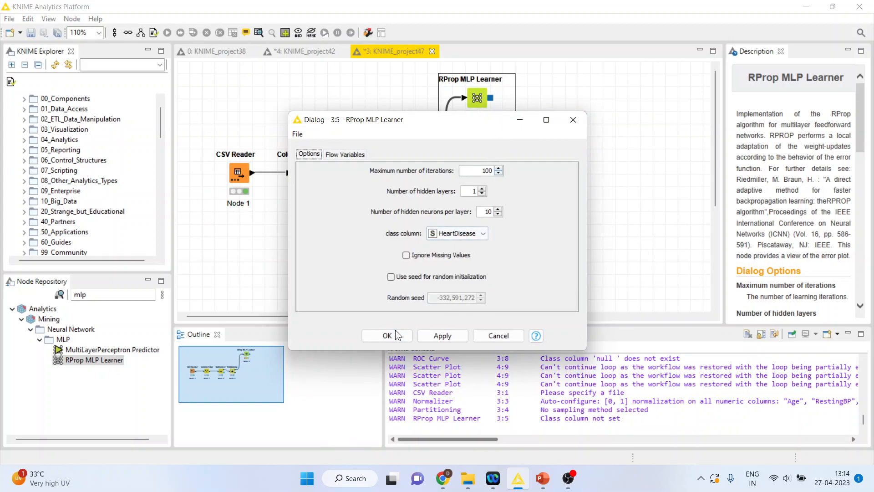
{"action": "left_click", "coordinate": [386, 335]}
{"action": "right_click", "coordinate": [482, 99]}
{"action": "left_click", "coordinate": [517, 119]}
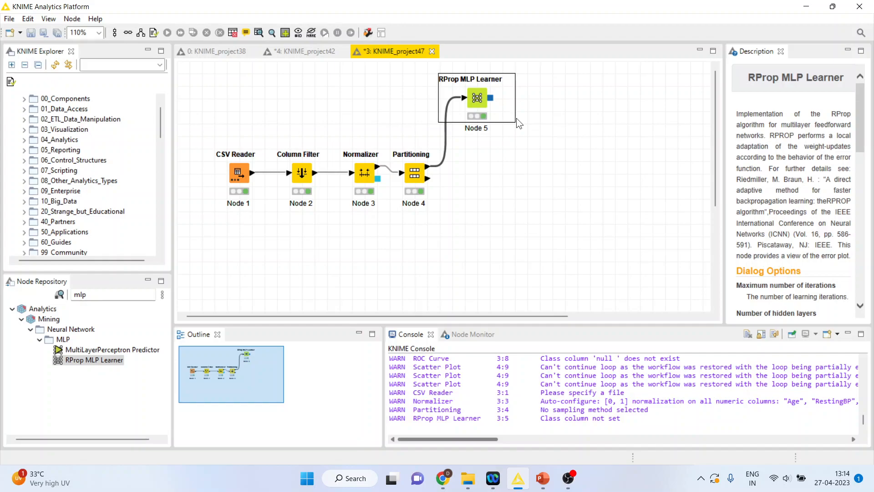
Step: Add a MultiLayerPerceptron Predictor fed by the RProp MLP Learner's model and connect Partitioning's second output to its data input
{"action": "double_click", "coordinate": [131, 354]}
{"action": "left_click_drag", "start_coordinate": [563, 97], "coordinate": [548, 174]}
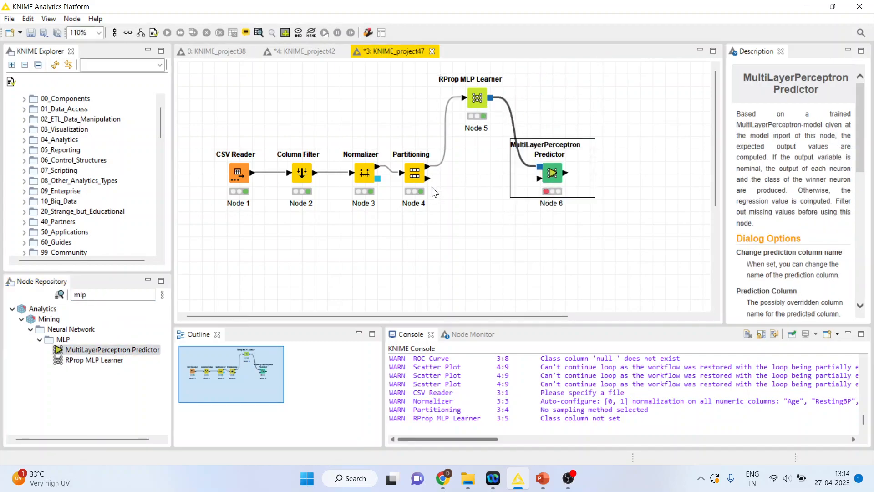
{"action": "left_click_drag", "start_coordinate": [427, 178], "coordinate": [539, 178]}
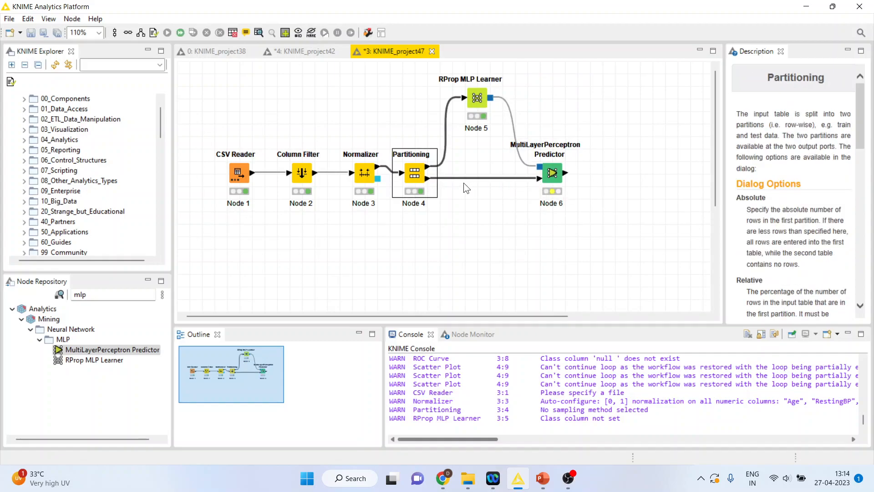
Step: Enable changing the prediction column name in the MultiLayerPerceptron Predictor, keeping Prediction (HeartDisease) as the name, and execute the node
{"action": "left_click", "coordinate": [557, 187]}
{"action": "right_click", "coordinate": [557, 185]}
{"action": "left_click", "coordinate": [584, 187]}
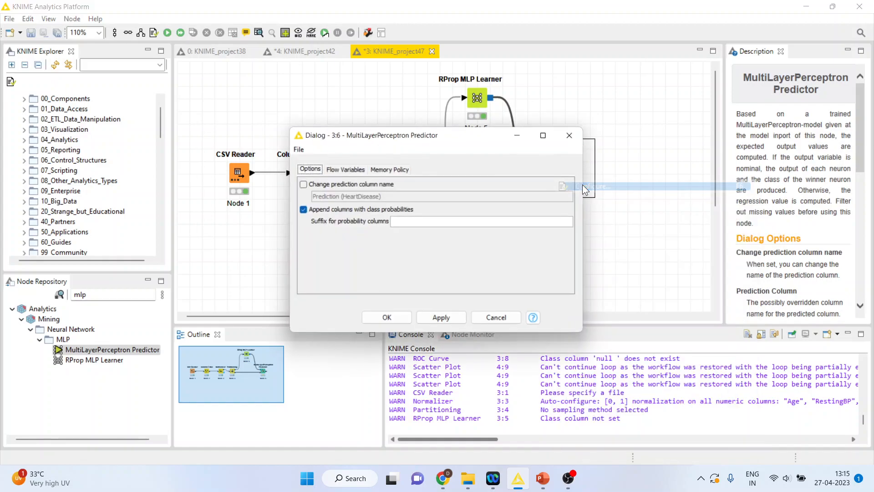
{"action": "left_click", "coordinate": [303, 185]}
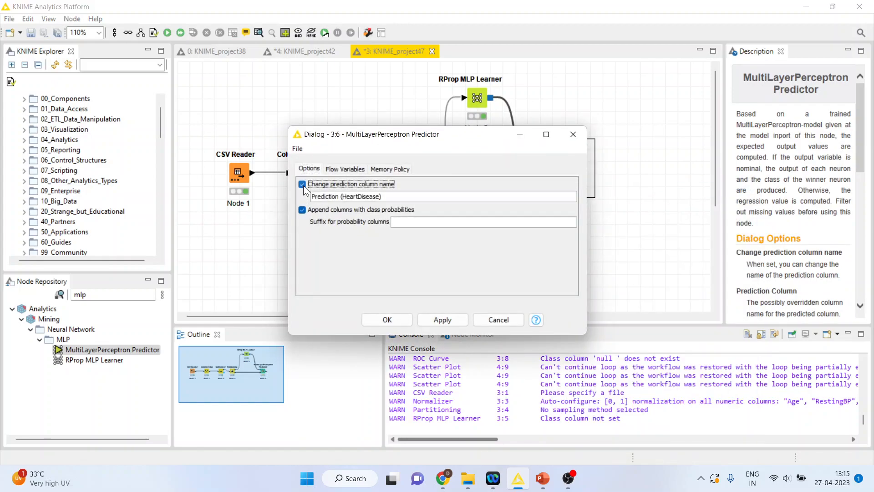
{"action": "left_click", "coordinate": [378, 321]}
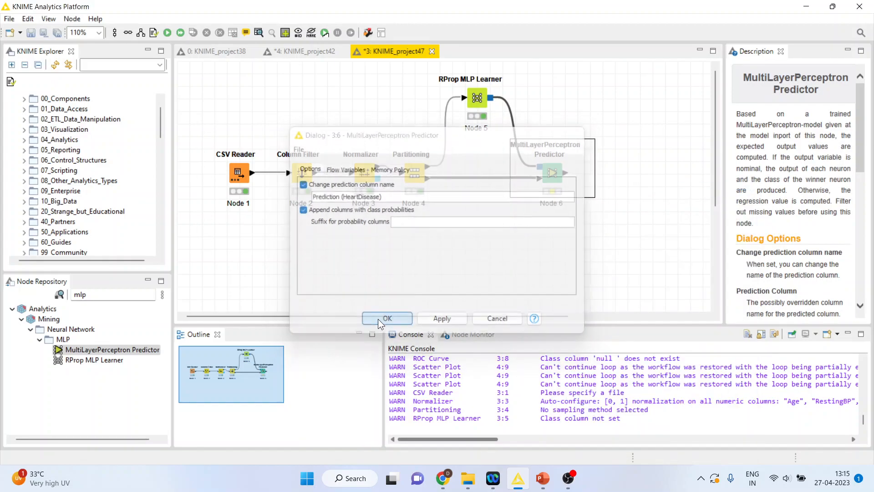
{"action": "right_click", "coordinate": [554, 183]}
{"action": "left_click", "coordinate": [583, 193]}
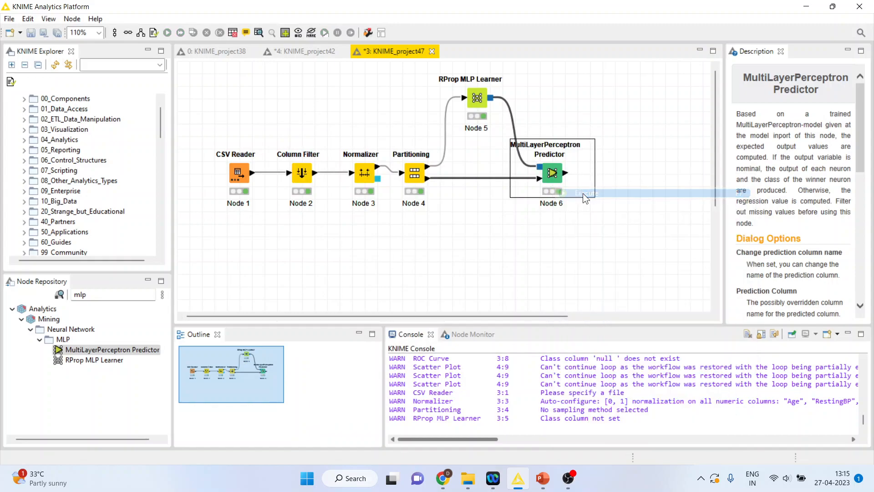
Step: Examine the predictor's classified data table, comparing the HeartDisease column with the predictions
{"action": "right_click", "coordinate": [558, 173]}
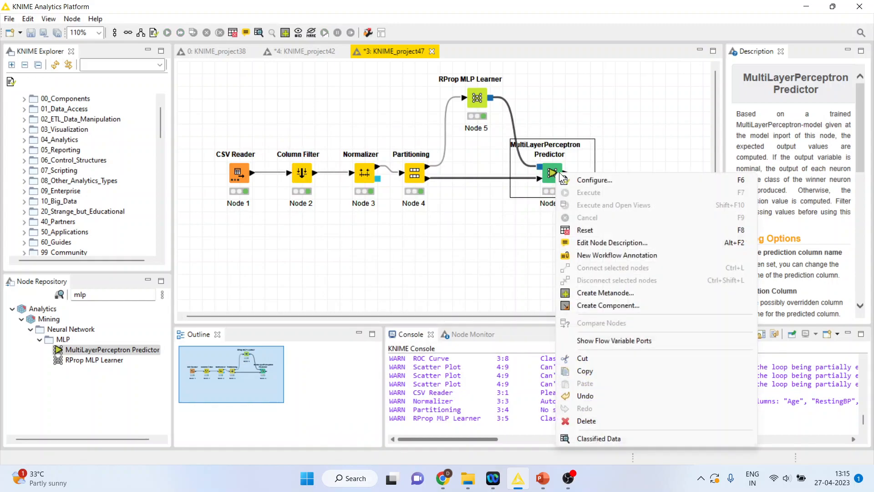
{"action": "left_click", "coordinate": [597, 439]}
{"action": "left_click_drag", "start_coordinate": [466, 100], "coordinate": [475, 403]}
{"action": "left_click_drag", "start_coordinate": [327, 107], "coordinate": [326, 370]}
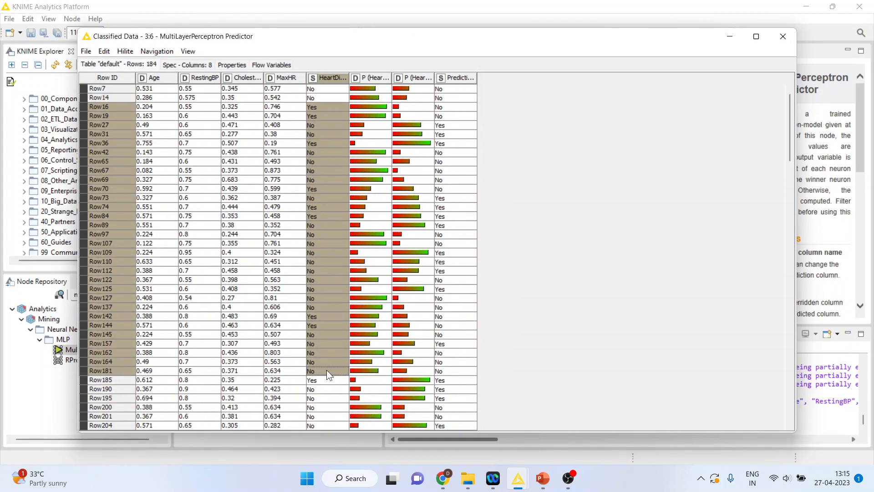
{"action": "left_click", "coordinate": [783, 36]}
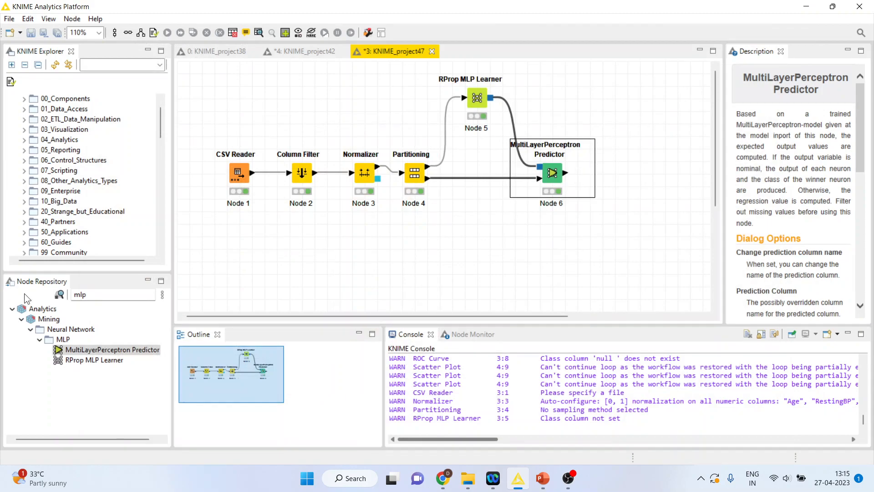
Step: Find the Scorer node in the repository and place it beside the MultiLayerPerceptron Predictor, connected to its output
{"action": "left_click", "coordinate": [108, 296]}
{"action": "key", "text": "BackSpace"}
{"action": "key", "text": "BackSpace"}
{"action": "type", "text": "scorer"}
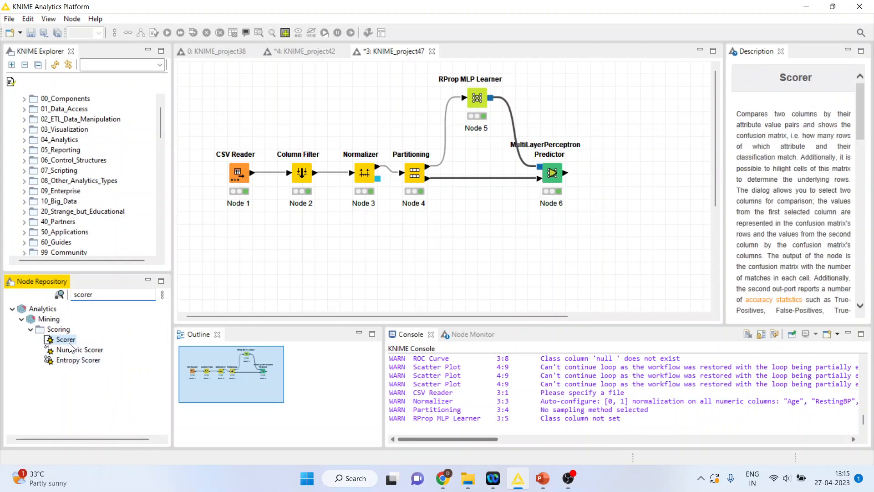
{"action": "double_click", "coordinate": [66, 340]}
{"action": "left_click_drag", "start_coordinate": [657, 183], "coordinate": [597, 179]}
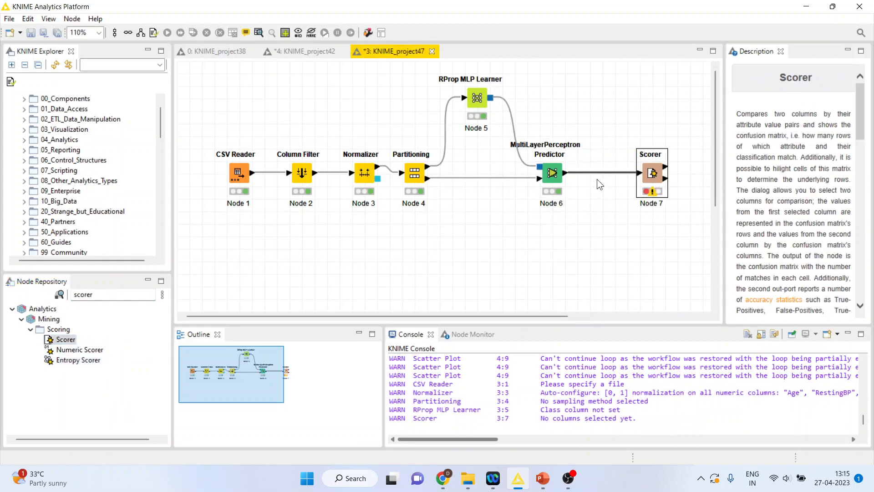
Step: Configure the Scorer to compare HeartDisease as first column with Prediction (HeartDisease) as second column, and execute the node
{"action": "right_click", "coordinate": [597, 179]}
{"action": "left_click", "coordinate": [637, 175]}
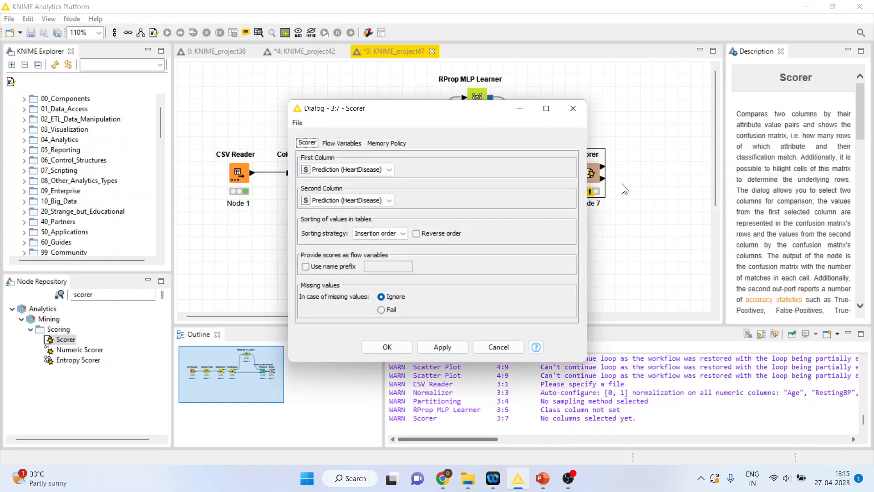
{"action": "left_click", "coordinate": [389, 169]}
{"action": "left_click", "coordinate": [368, 180]}
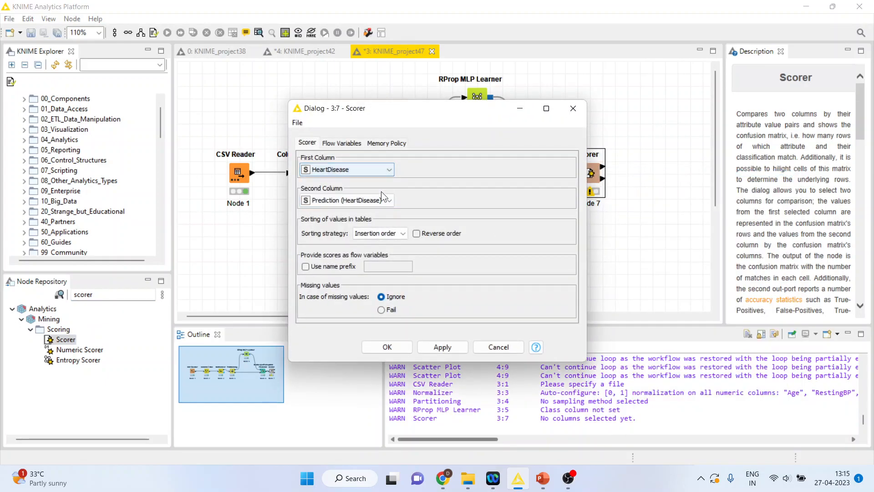
{"action": "left_click", "coordinate": [400, 346]}
{"action": "right_click", "coordinate": [600, 179]}
{"action": "left_click", "coordinate": [633, 184]}
Step: View the Scorer's confusion matrix and inspect its correctly and wrongly classified cells
{"action": "right_click", "coordinate": [595, 179]}
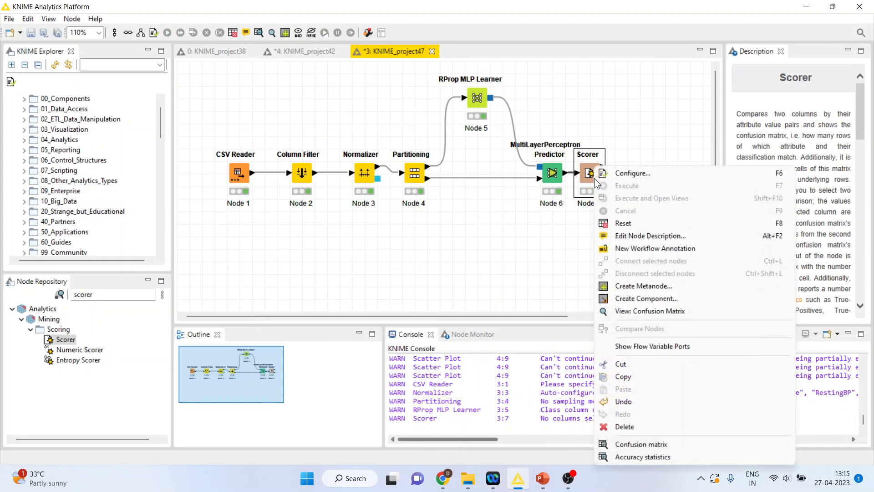
{"action": "left_click", "coordinate": [668, 313]}
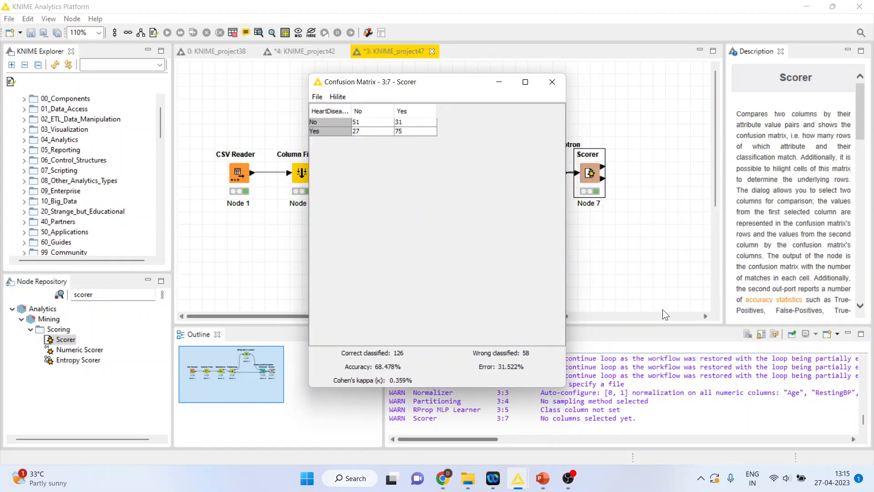
{"action": "left_click", "coordinate": [362, 122]}
{"action": "left_click", "coordinate": [409, 132]}
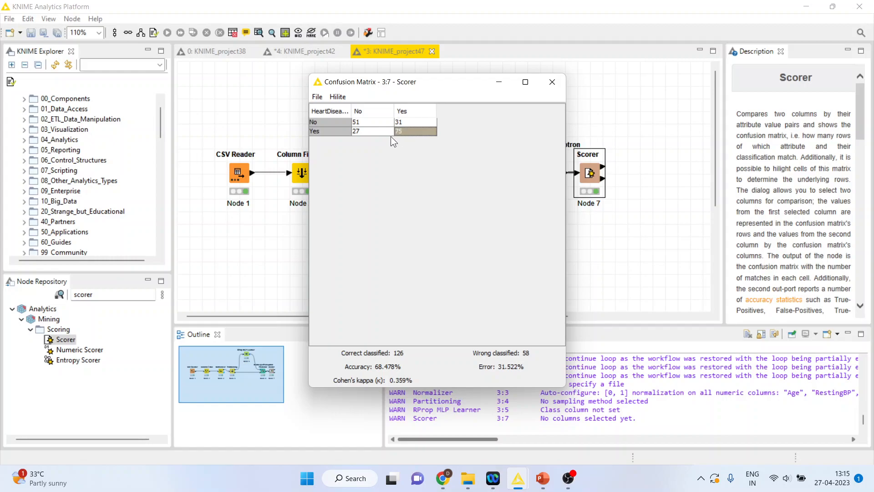
{"action": "left_click", "coordinate": [357, 132]}
{"action": "left_click", "coordinate": [411, 122]}
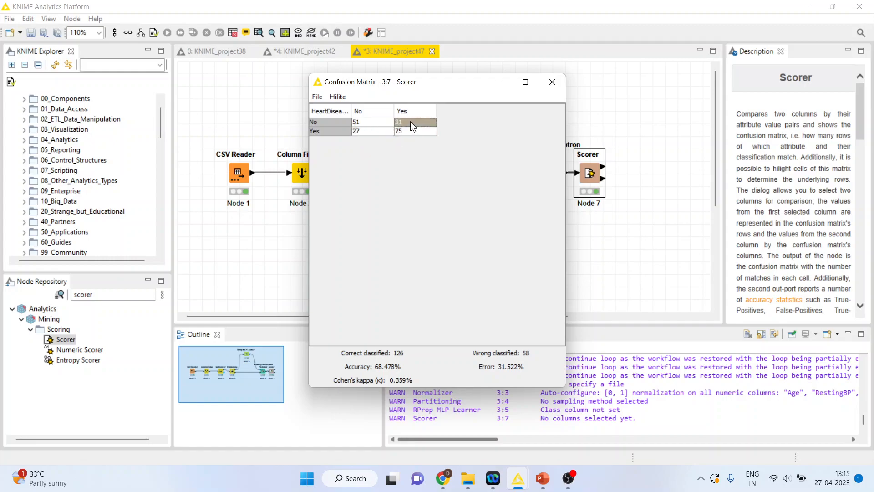
{"action": "left_click", "coordinate": [552, 83]}
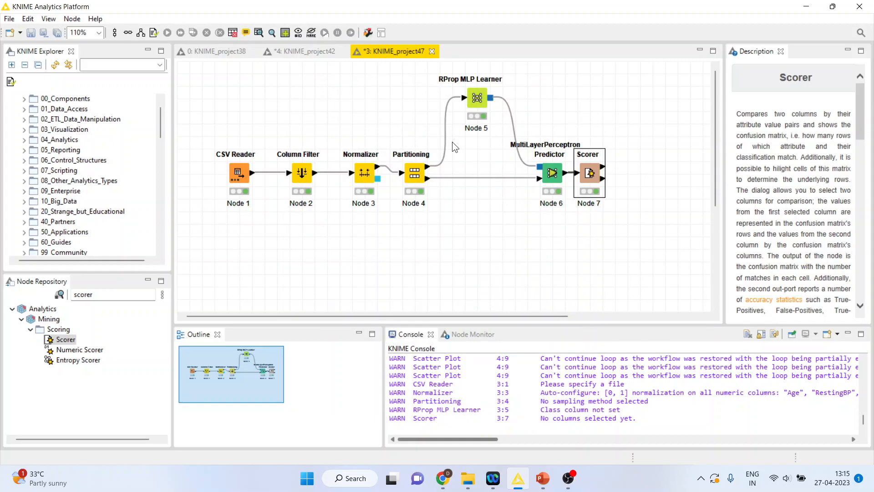
Step: Find the JavaScript Lift Chart node in the repository, add it to the workflow and place it below the Scorer
{"action": "left_click", "coordinate": [96, 295]}
{"action": "key", "text": "BackSpace"}
{"action": "key", "text": "BackSpace"}
{"action": "key", "text": "BackSpace"}
{"action": "key", "text": "BackSpace"}
{"action": "key", "text": "BackSpace"}
{"action": "type", "text": "lift chart"}
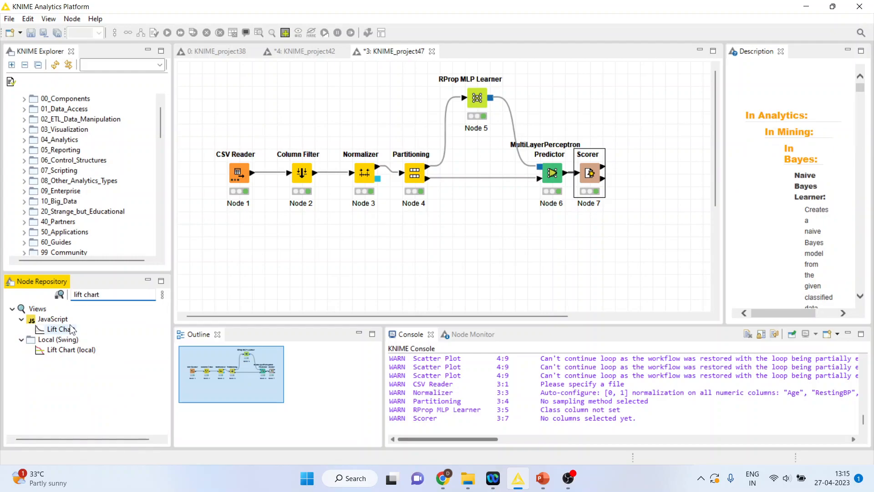
{"action": "double_click", "coordinate": [70, 328]}
{"action": "left_click_drag", "start_coordinate": [634, 204], "coordinate": [620, 266]}
Step: Delete the connection from the Scorer to the Lift Chart and connect the MultiLayerPerceptron Predictor's output to the Lift Chart instead
{"action": "left_click", "coordinate": [590, 251]}
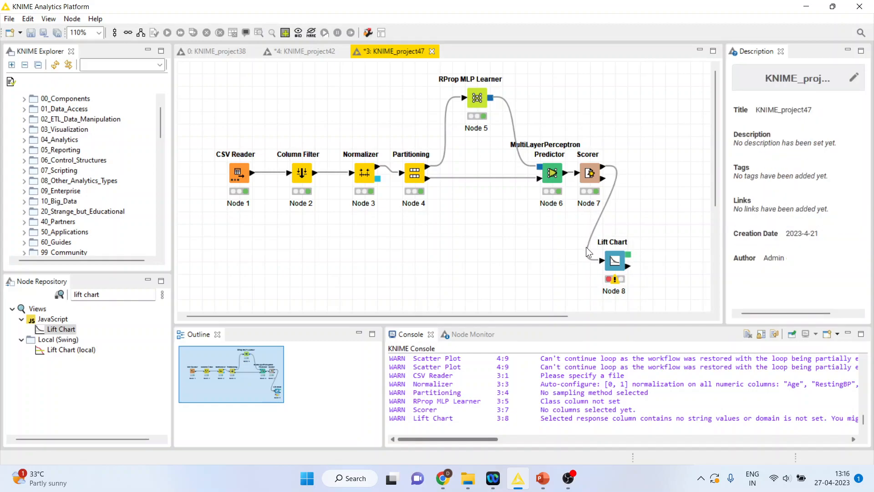
{"action": "left_click", "coordinate": [588, 248]}
{"action": "key", "text": "Delete"}
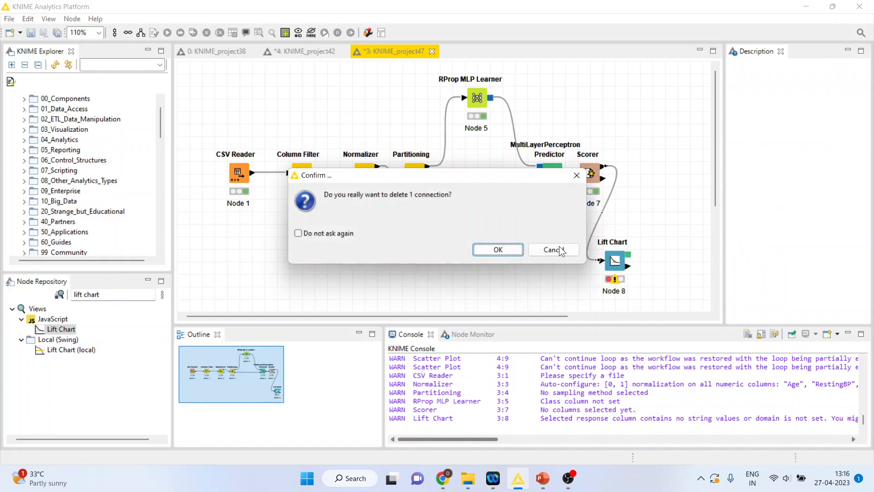
{"action": "left_click", "coordinate": [512, 248]}
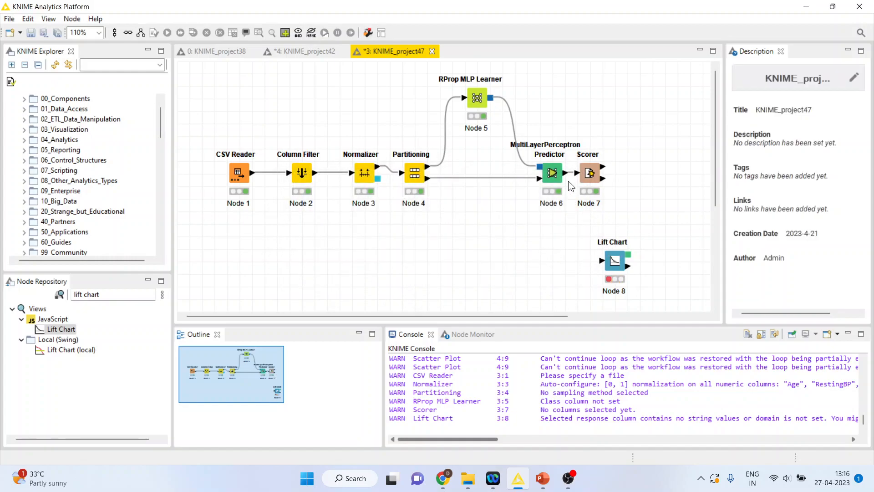
{"action": "left_click", "coordinate": [569, 181]}
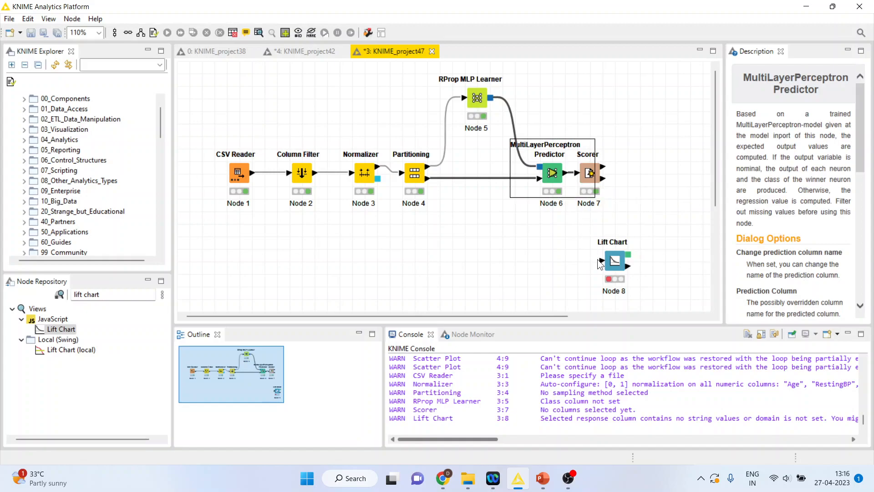
{"action": "left_click_drag", "start_coordinate": [569, 178], "coordinate": [612, 262]}
Step: Configure the Lift Chart with P (HeartDisease=Yes) as probability column and Yes as the positive label
{"action": "left_click", "coordinate": [614, 264]}
{"action": "right_click", "coordinate": [613, 264]}
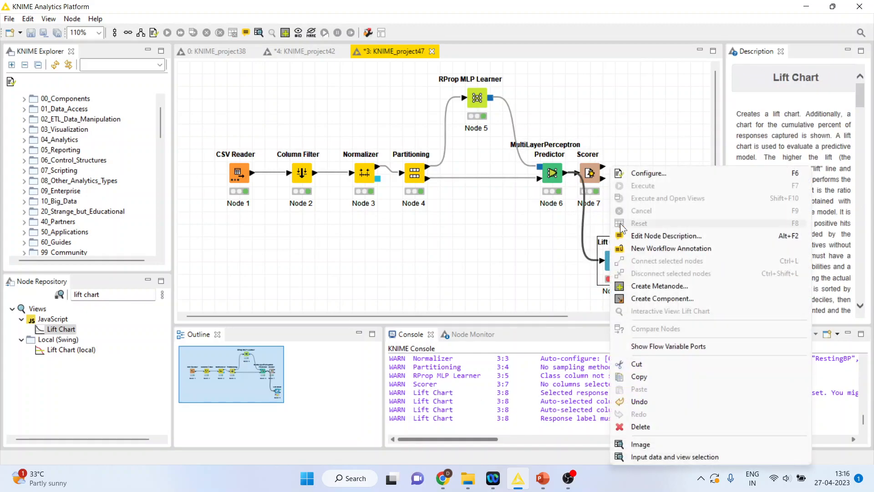
{"action": "left_click", "coordinate": [640, 173]}
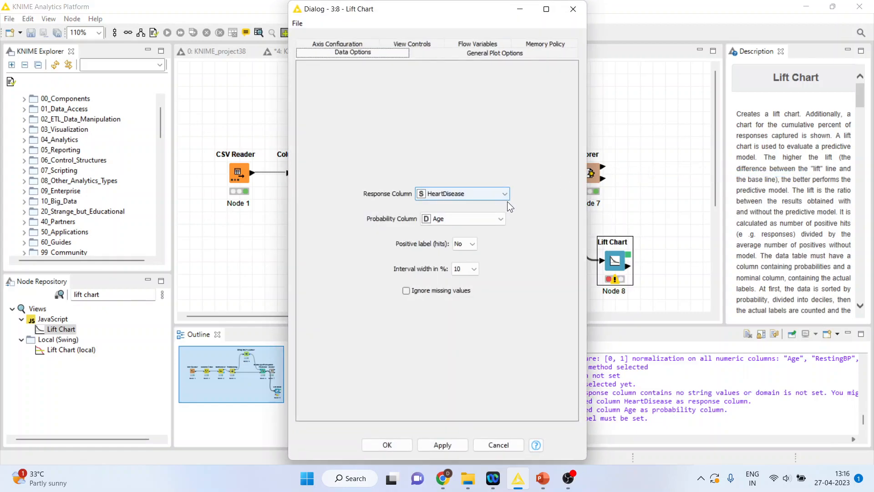
{"action": "left_click", "coordinate": [501, 219]}
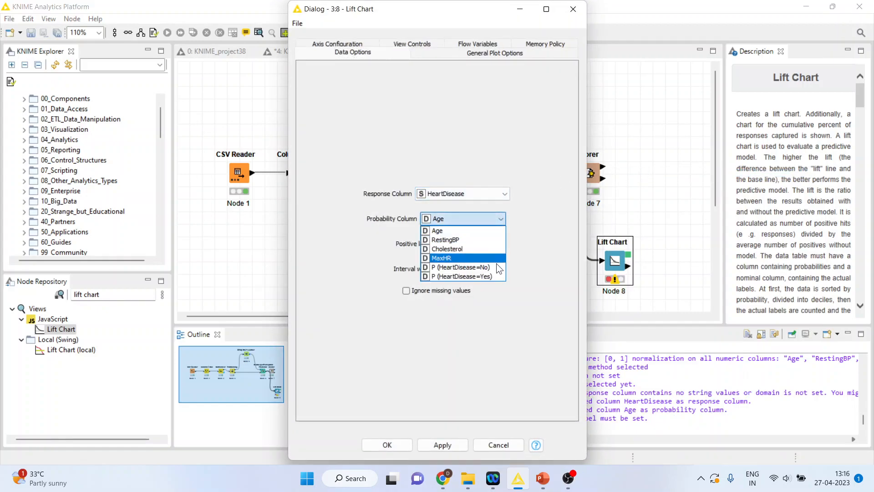
{"action": "left_click", "coordinate": [500, 276]}
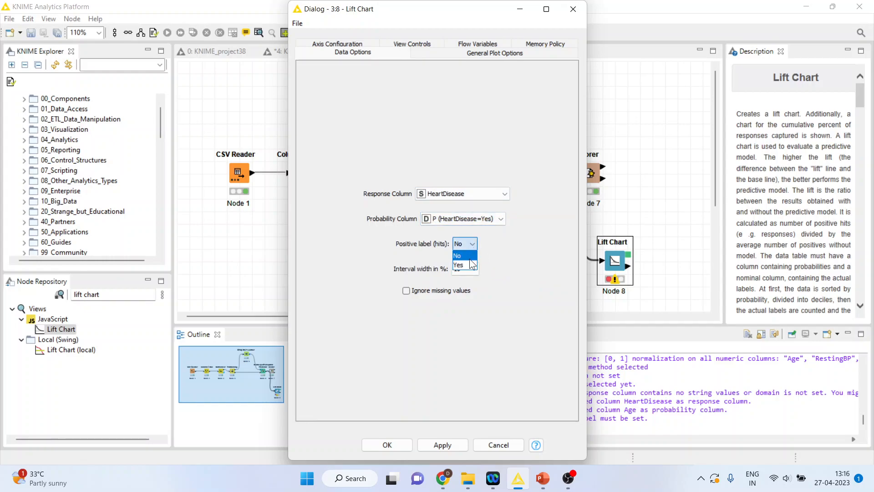
{"action": "left_click", "coordinate": [471, 266]}
{"action": "left_click", "coordinate": [387, 445]}
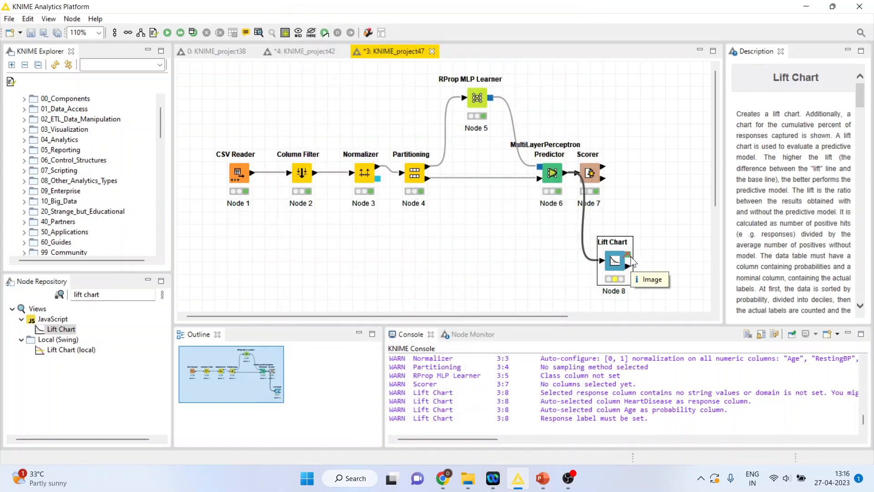
Step: Enable creating an image at the outport in the Lift Chart's general plot options
{"action": "right_click", "coordinate": [618, 263]}
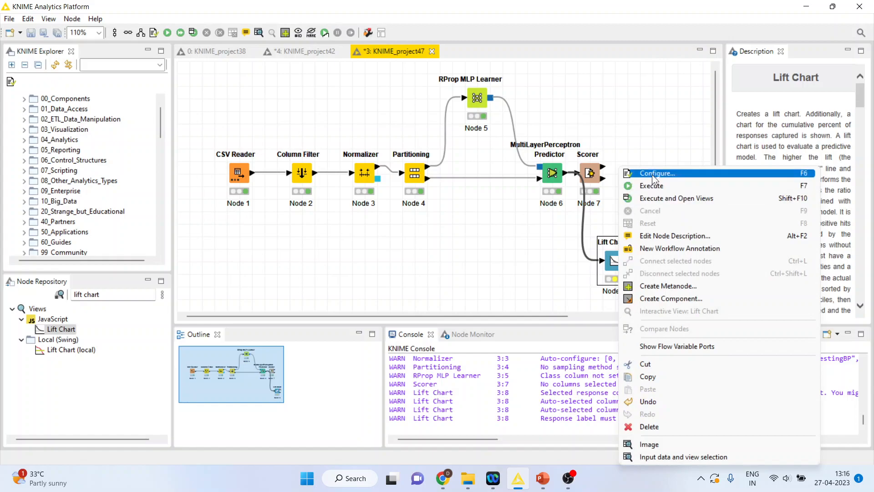
{"action": "left_click", "coordinate": [652, 174]}
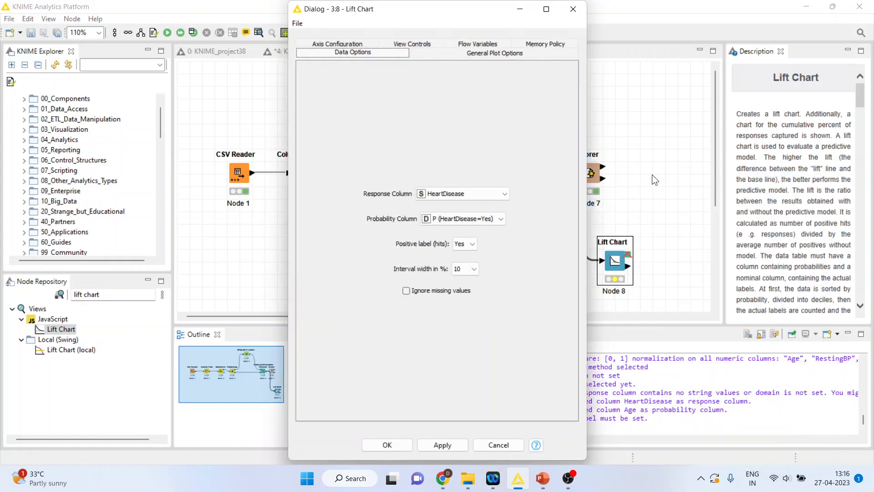
{"action": "left_click", "coordinate": [485, 55]}
{"action": "left_click", "coordinate": [362, 83]}
{"action": "left_click", "coordinate": [384, 445]}
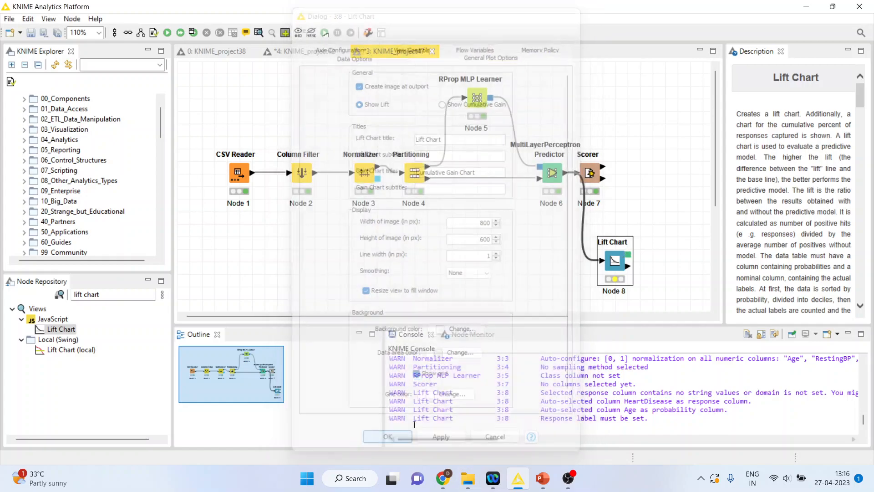
Step: Execute the Lift Chart node and view its output image of the lift curves
{"action": "right_click", "coordinate": [618, 261]}
{"action": "left_click", "coordinate": [656, 187]}
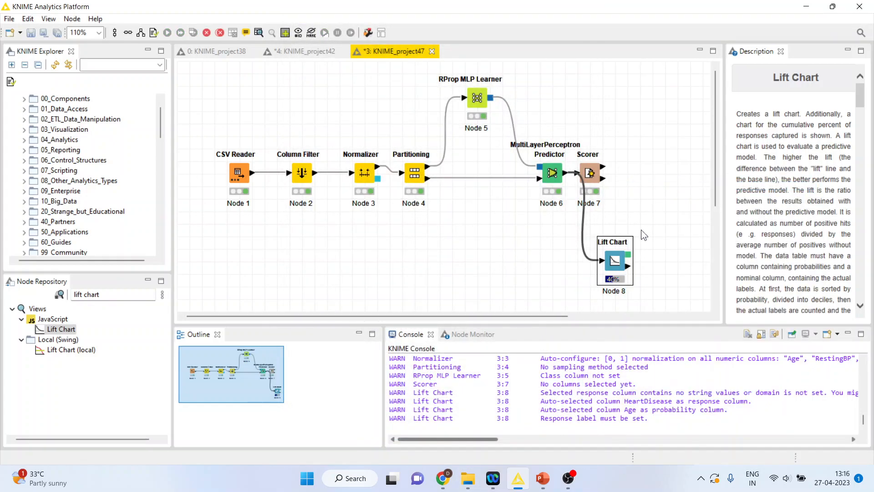
{"action": "right_click", "coordinate": [619, 263]}
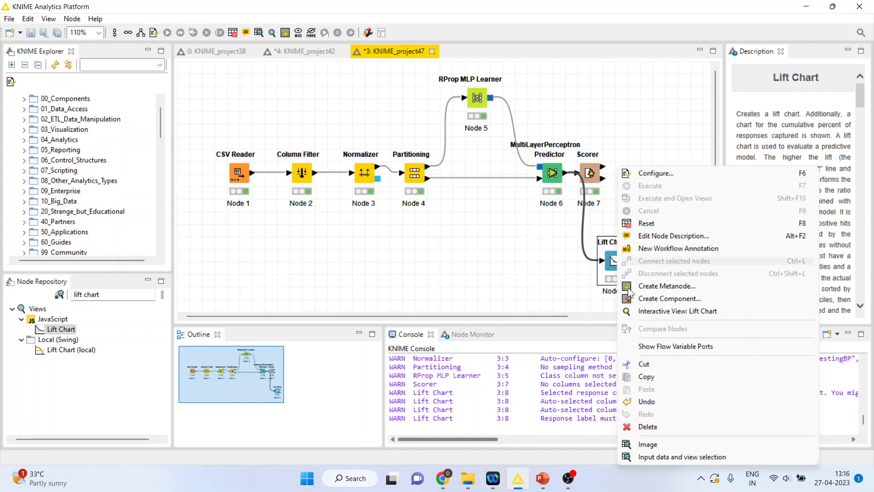
{"action": "left_click", "coordinate": [646, 444]}
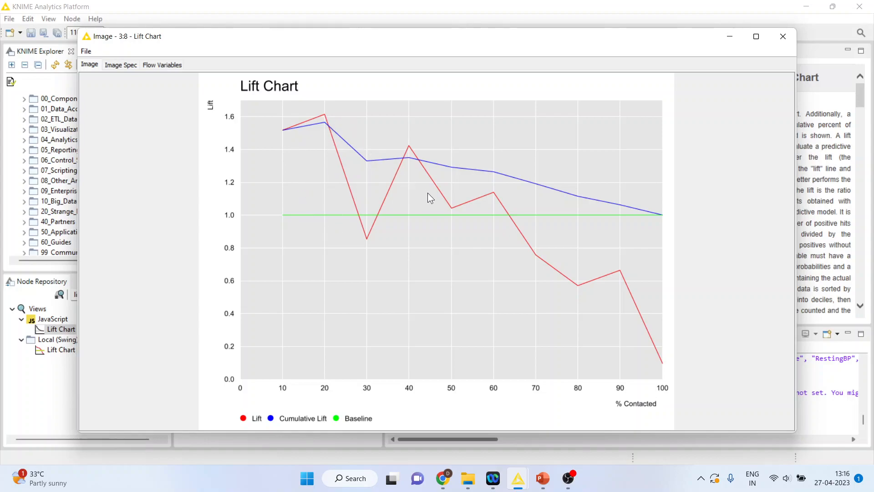
{"action": "left_click", "coordinate": [781, 39]}
Step: Reconfigure the Lift Chart node to show cumulative gain instead of lift
{"action": "right_click", "coordinate": [617, 269]}
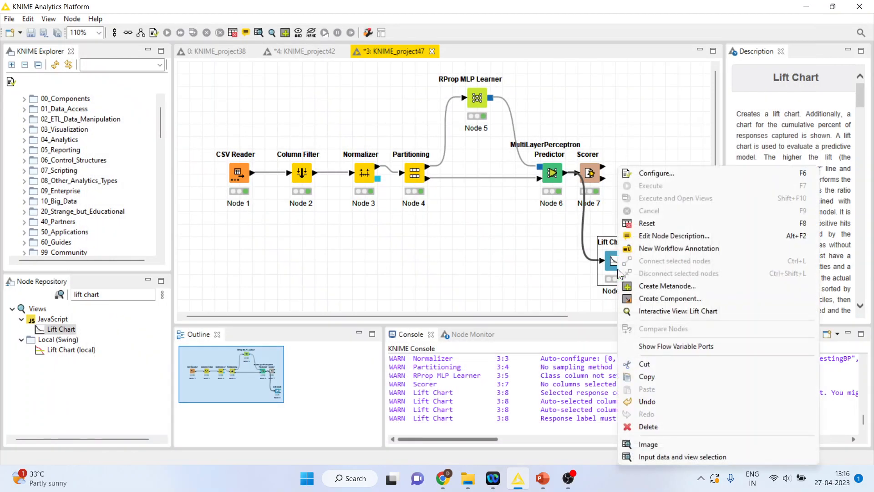
{"action": "left_click", "coordinate": [665, 172]}
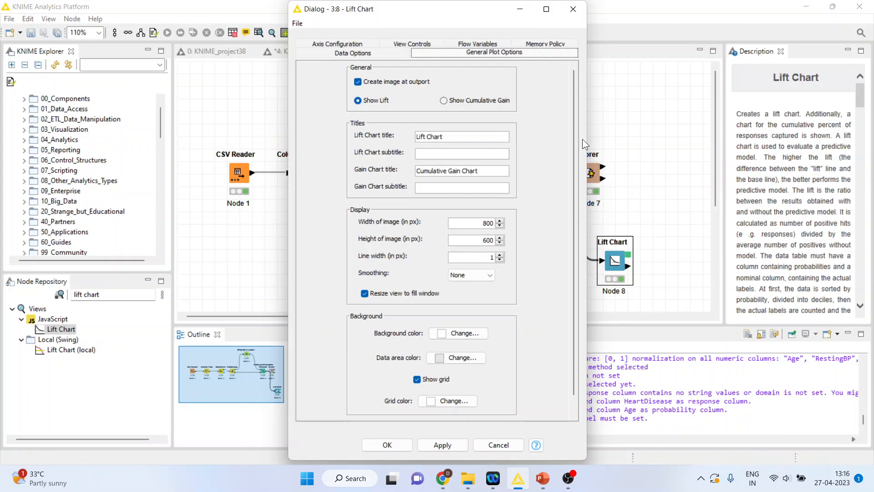
{"action": "left_click", "coordinate": [444, 100]}
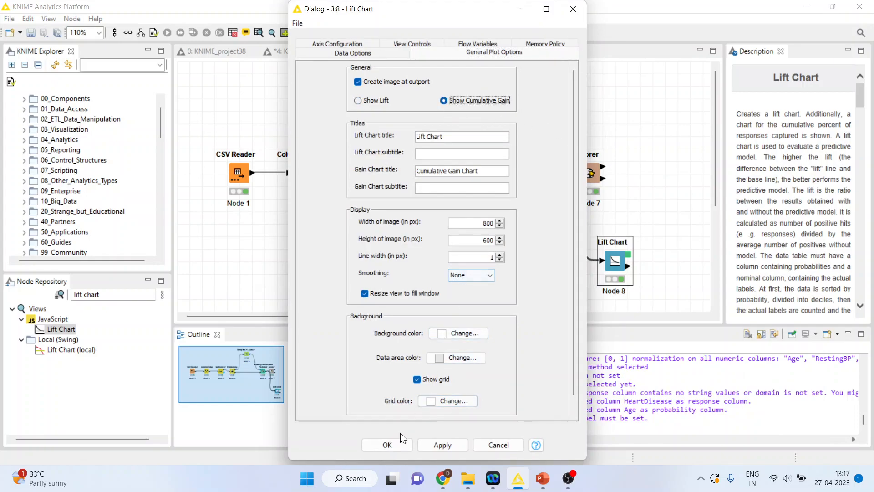
{"action": "left_click", "coordinate": [389, 444]}
{"action": "left_click", "coordinate": [476, 246]}
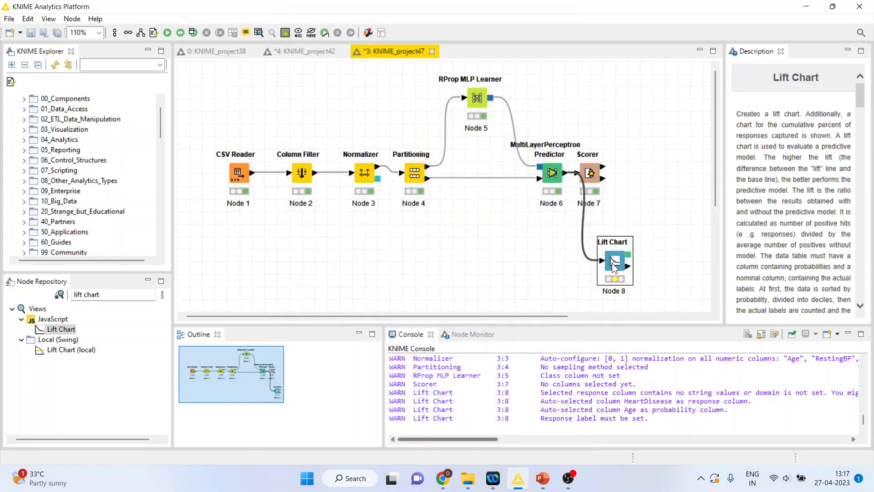
Step: Execute the reconfigured Lift Chart node and view the Cumulative Gain Chart image
{"action": "right_click", "coordinate": [612, 263]}
{"action": "left_click", "coordinate": [663, 190]}
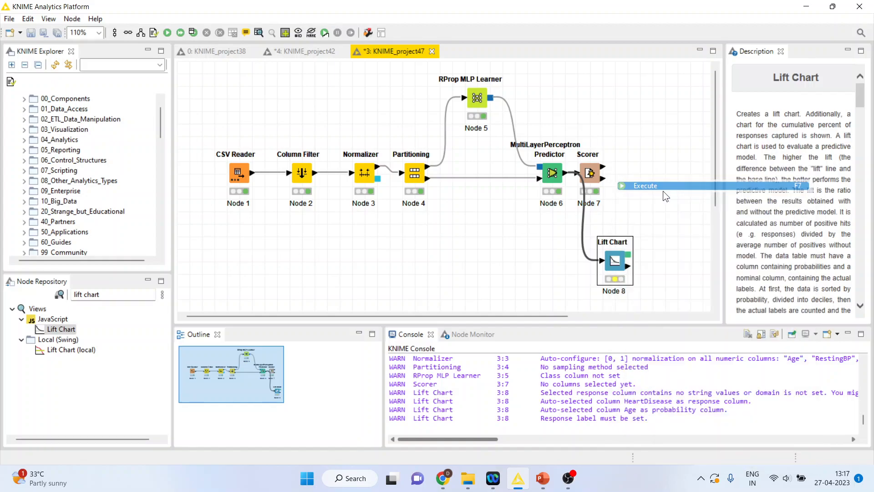
{"action": "right_click", "coordinate": [614, 263]}
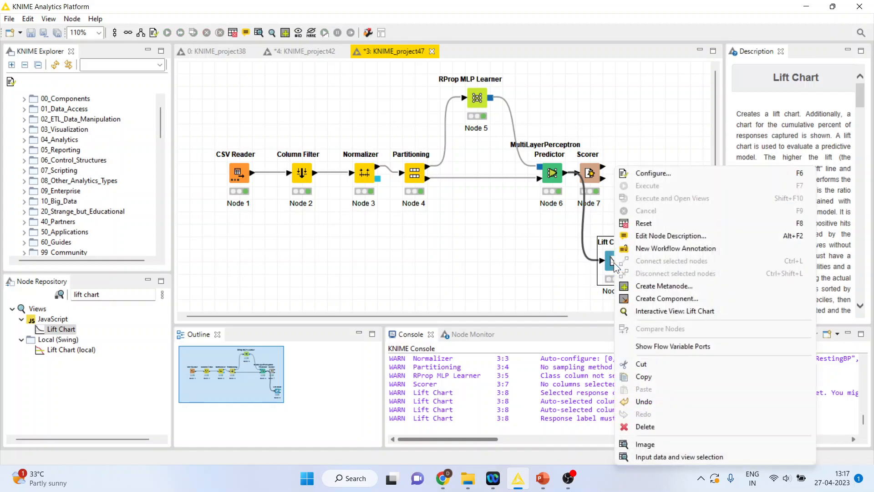
{"action": "left_click", "coordinate": [644, 447]}
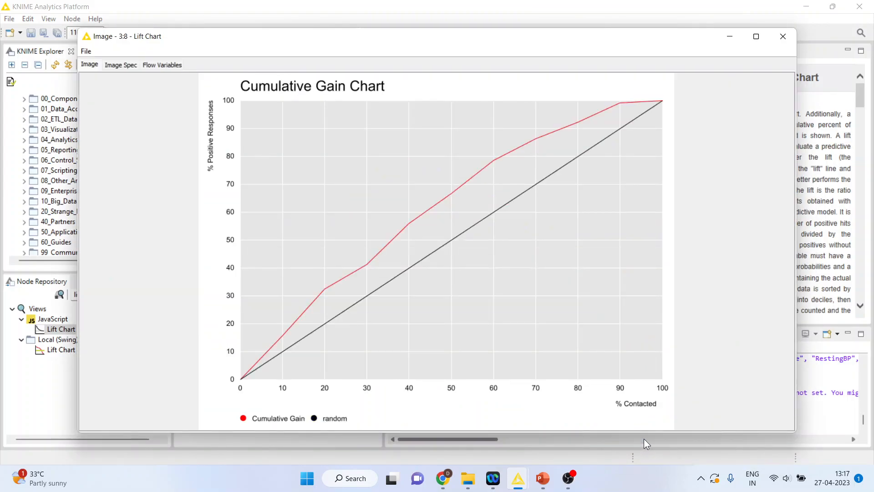
{"action": "left_click", "coordinate": [783, 39]}
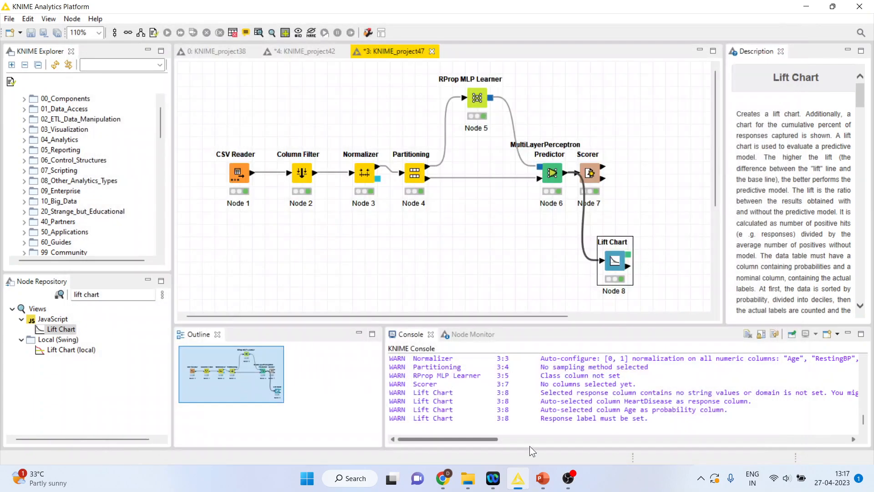
Step: Switch to the Neural Network presentation in PowerPoint and start the slide show from the Thank You slide
{"action": "left_click", "coordinate": [543, 478]}
{"action": "key", "text": "Down"}
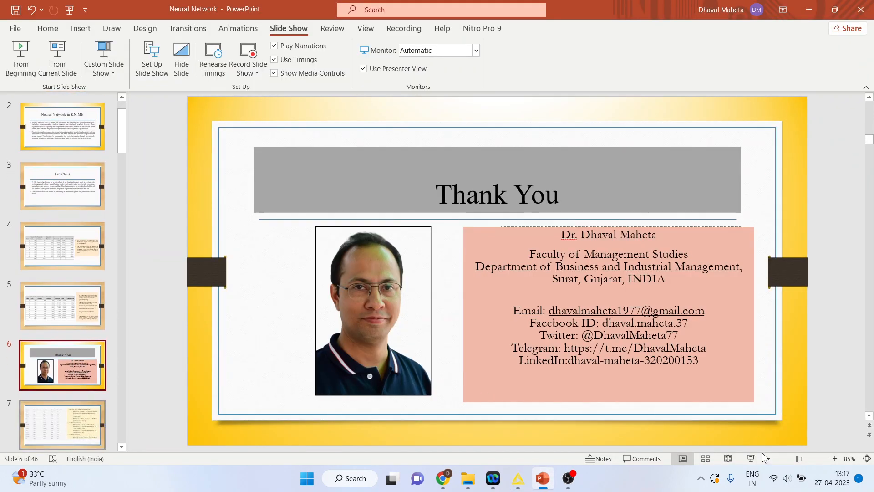
{"action": "left_click", "coordinate": [750, 458]}
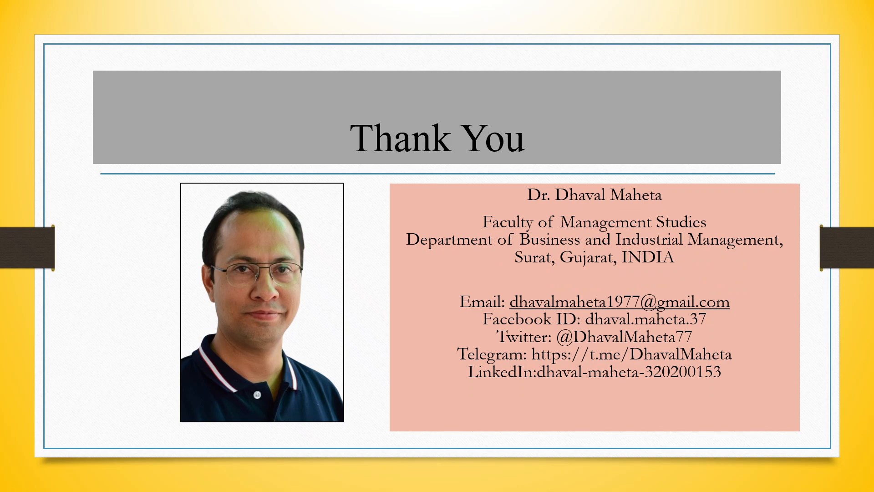